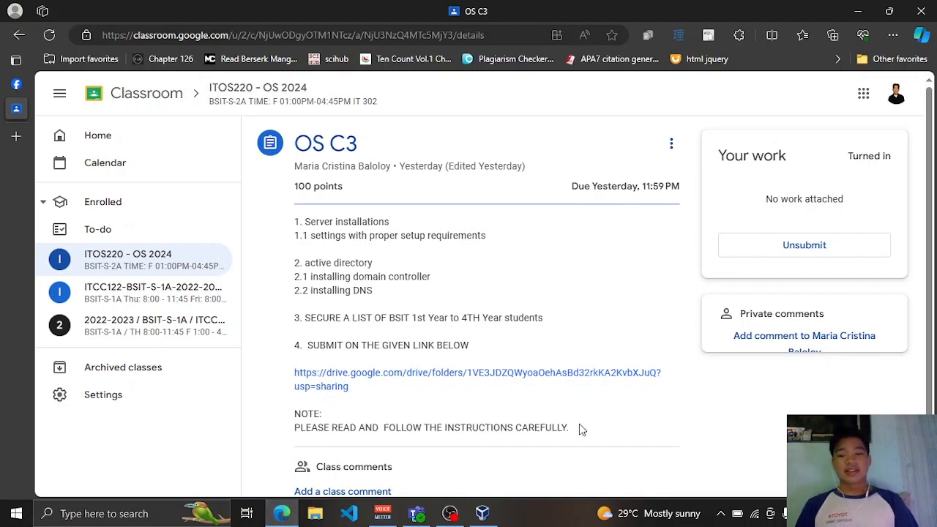
- Leave the OS C3 assignment page and bring VirtualBox Manager, showing windows2008's settings, to the front
{"action": "left_click", "coordinate": [451, 514]}
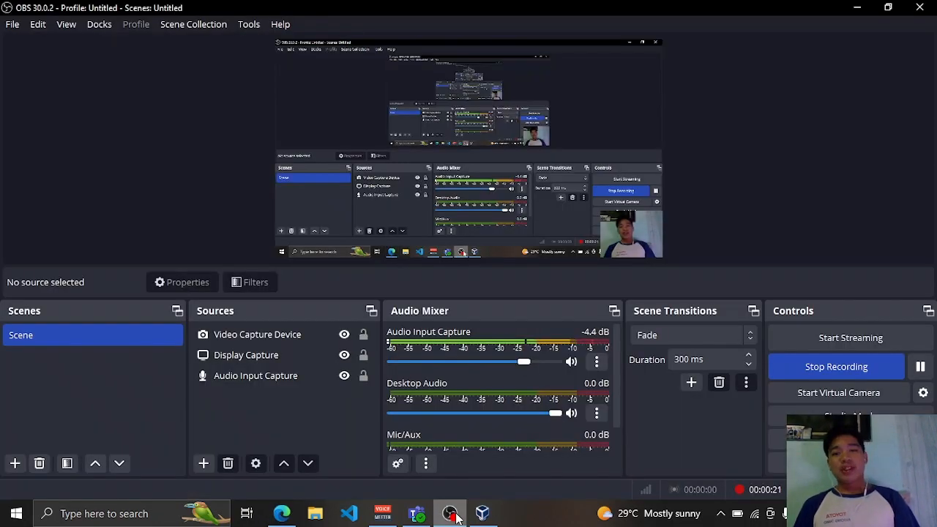
{"action": "left_click", "coordinate": [483, 513]}
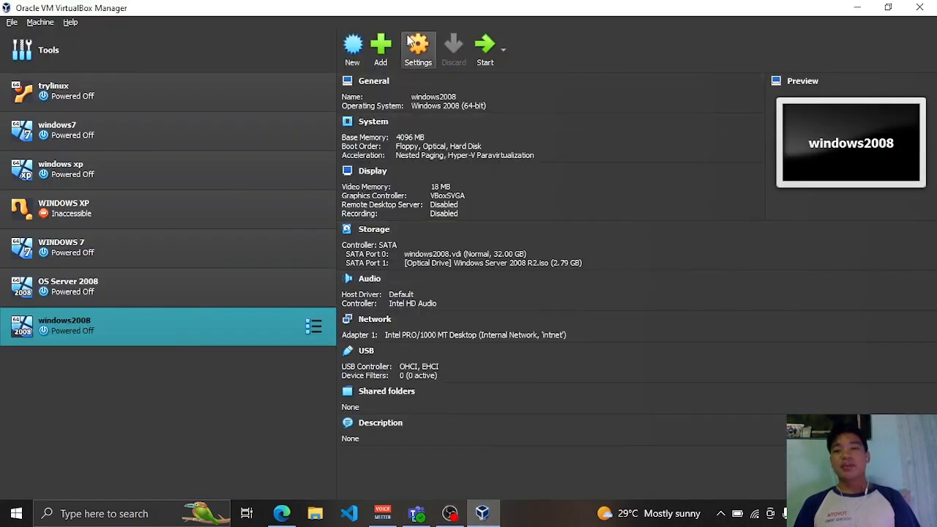
- Start a new machine named windows2008(2) and browse Local Disk (F:) for its folder
{"action": "left_click", "coordinate": [353, 44]}
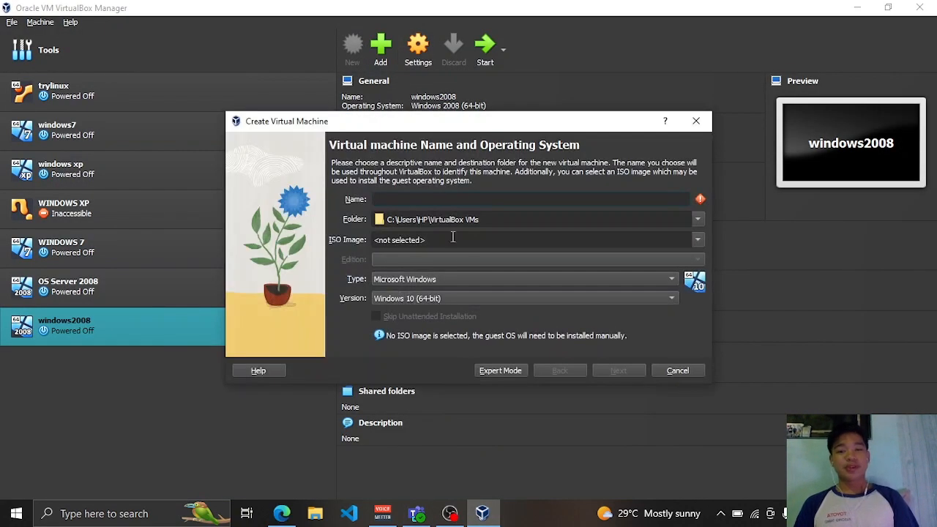
{"action": "type", "text": "windows2"}
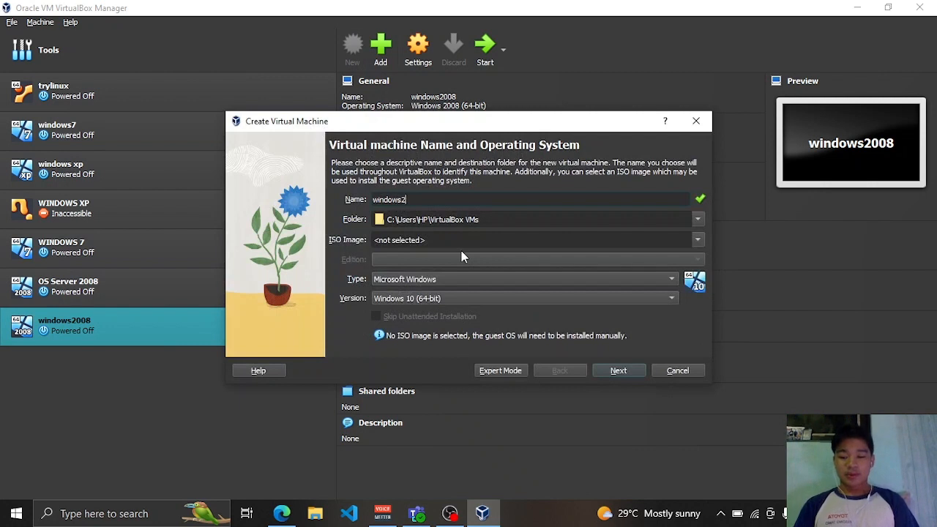
{"action": "type", "text": "008(2)"}
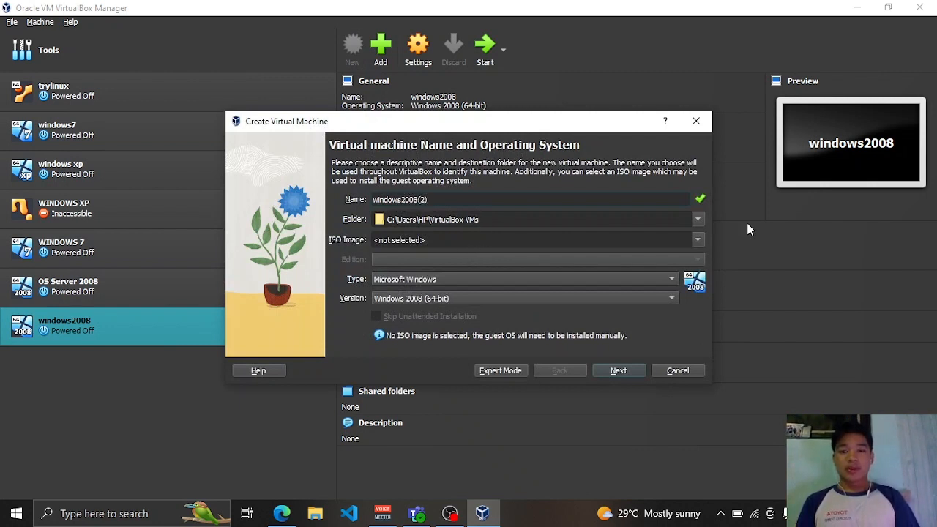
{"action": "left_click", "coordinate": [698, 220]}
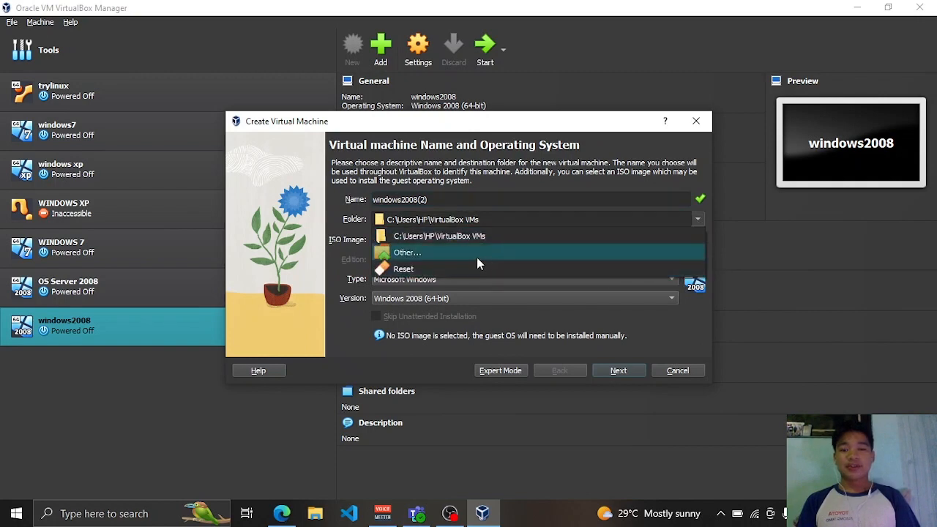
{"action": "left_click", "coordinate": [415, 252]}
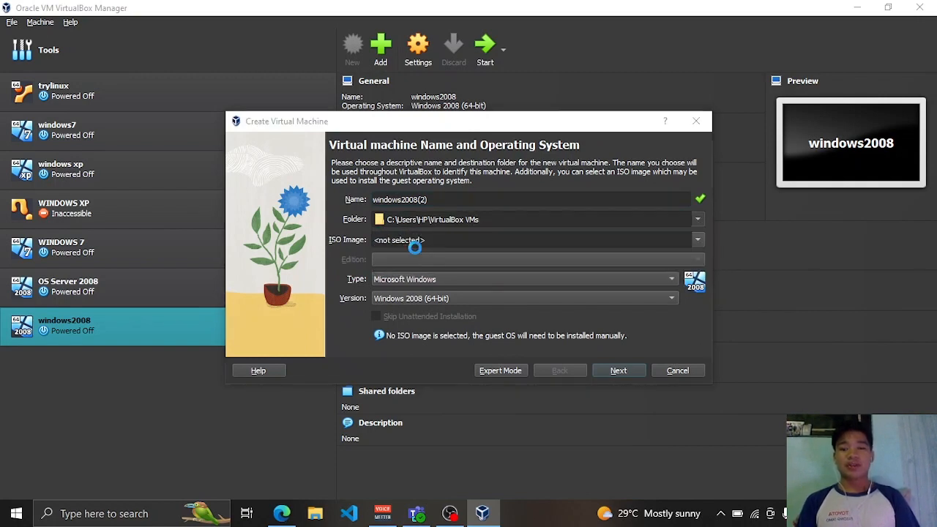
{"action": "scroll", "coordinate": [308, 379], "scroll_direction": "down", "scroll_amount": 5}
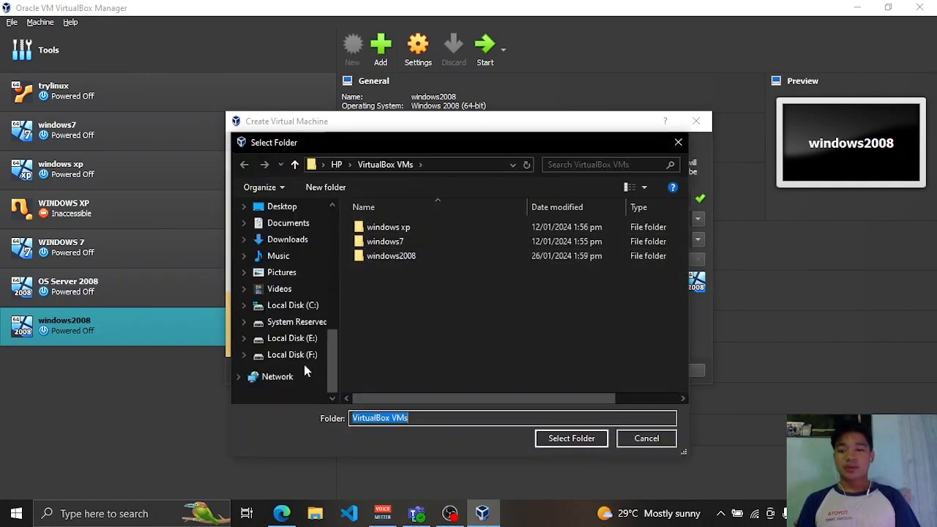
{"action": "left_click", "coordinate": [303, 357]}
{"action": "scroll", "coordinate": [411, 337], "scroll_direction": "down", "scroll_amount": 3}
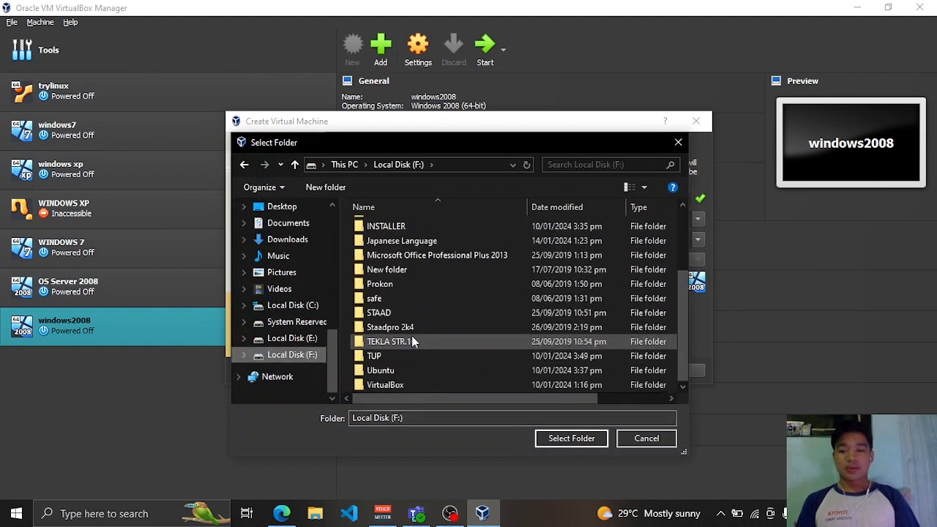
- Set the folder to F:\TUP\2ND YEAR\2ND SEM\Operating Systems and version to Windows 2008 (64-bit)
{"action": "left_click", "coordinate": [381, 356]}
{"action": "double_click", "coordinate": [382, 358]}
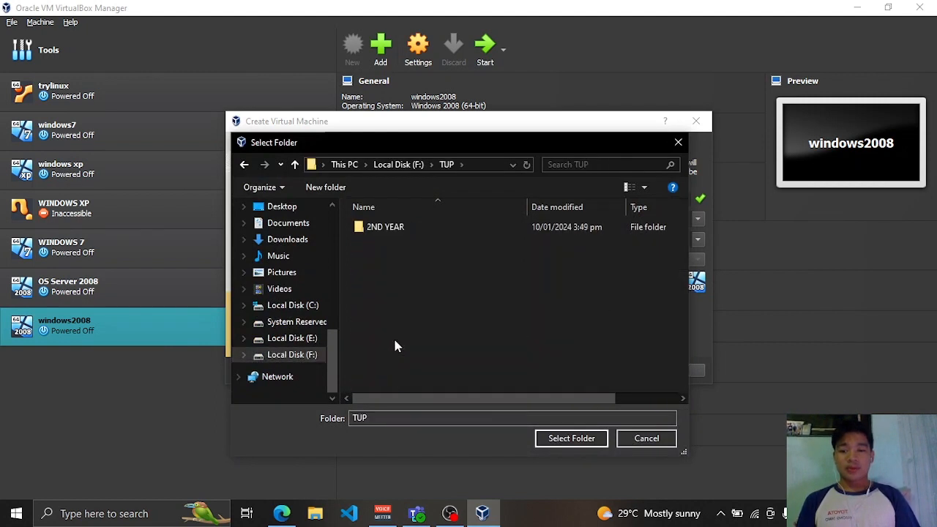
{"action": "double_click", "coordinate": [510, 228]}
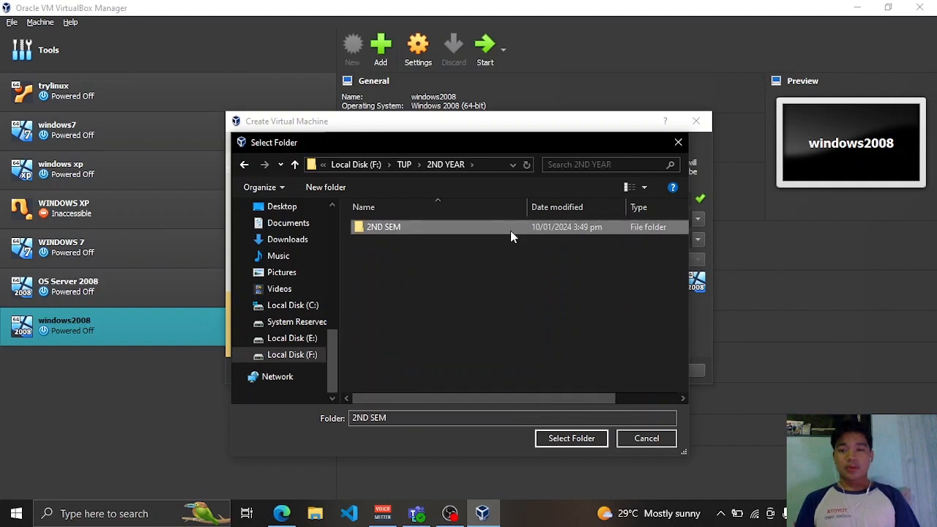
{"action": "double_click", "coordinate": [510, 229]}
{"action": "double_click", "coordinate": [510, 230]}
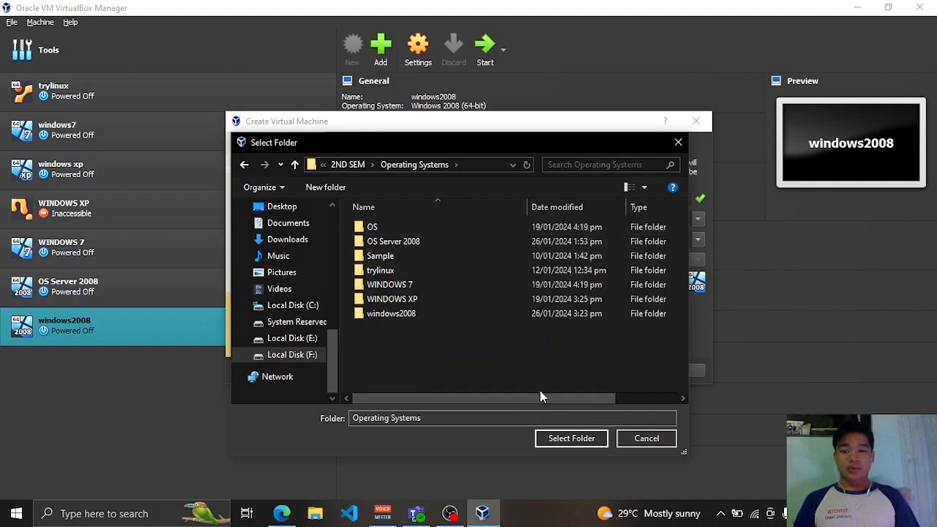
{"action": "left_click", "coordinate": [566, 439]}
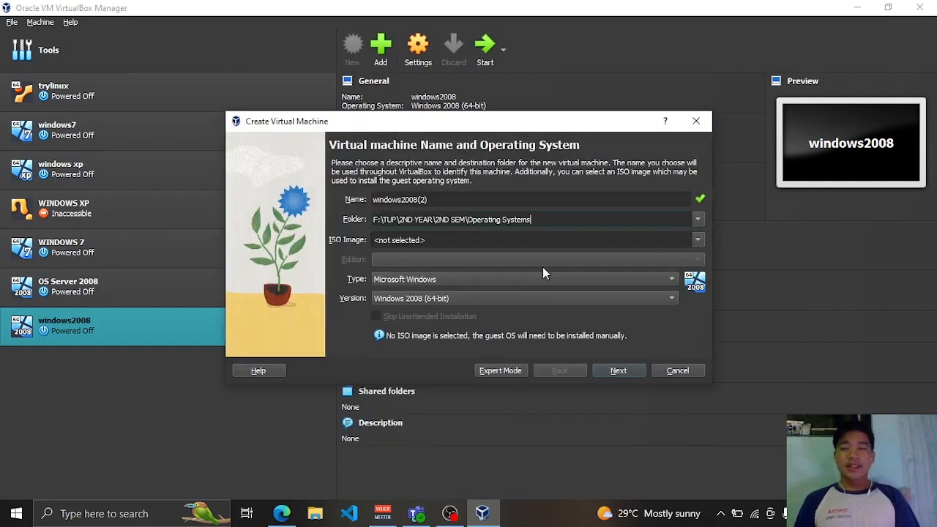
{"action": "left_click", "coordinate": [475, 299]}
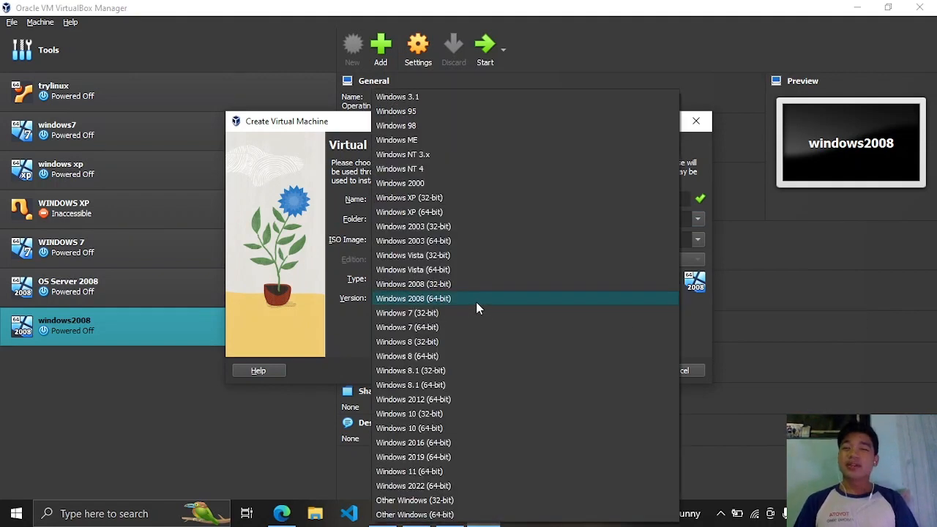
{"action": "left_click", "coordinate": [476, 301]}
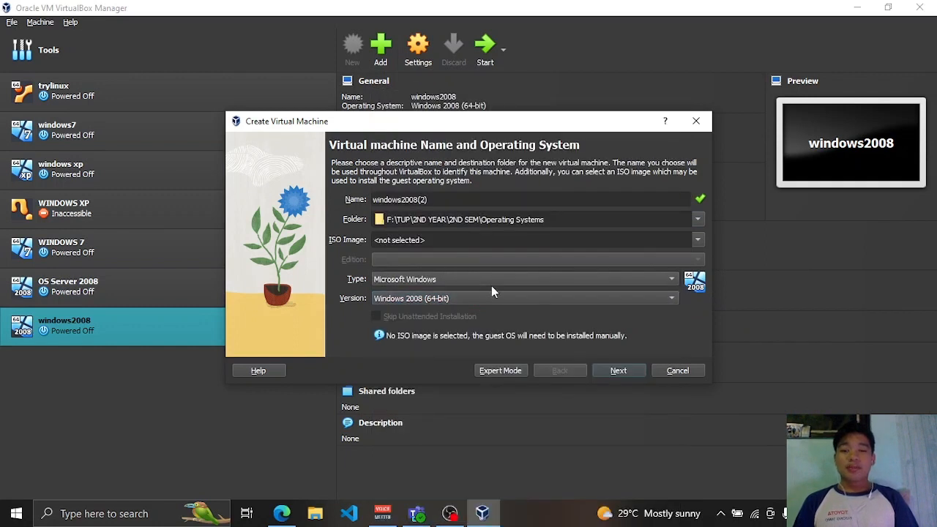
- Give windows2008(2) 4096 MB base memory and a new 32 GB virtual disk, then create it
{"action": "left_click", "coordinate": [629, 375]}
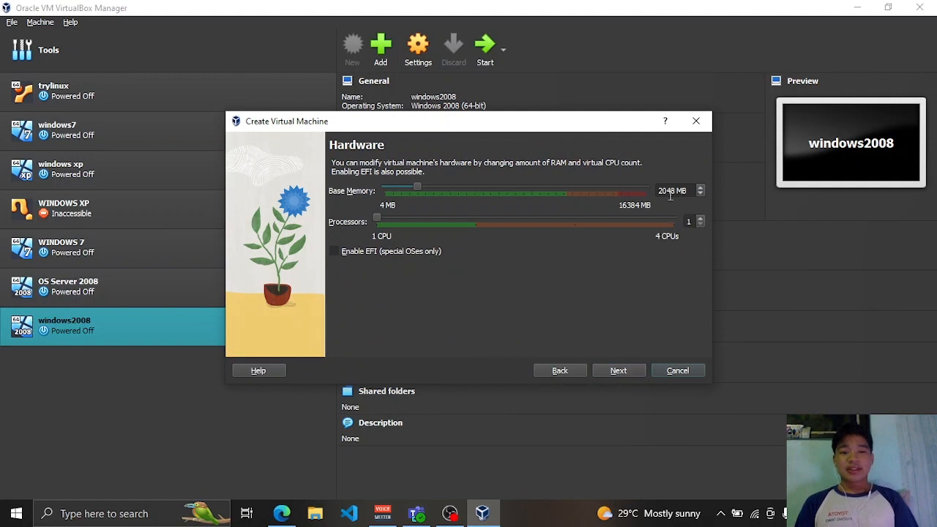
{"action": "left_click", "coordinate": [668, 191]}
{"action": "key", "text": "BackSpace"}
{"action": "key", "text": "BackSpace"}
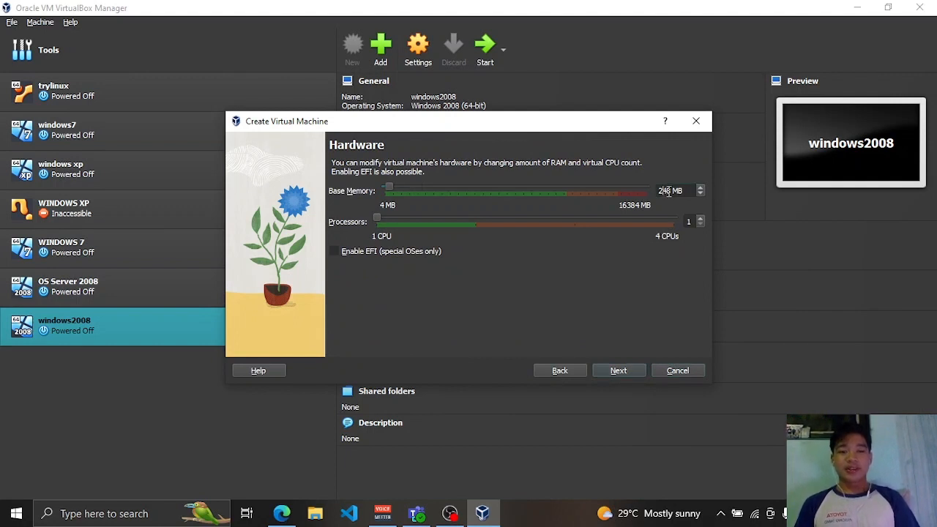
{"action": "key", "text": "Delete"}
{"action": "key", "text": "Delete"}
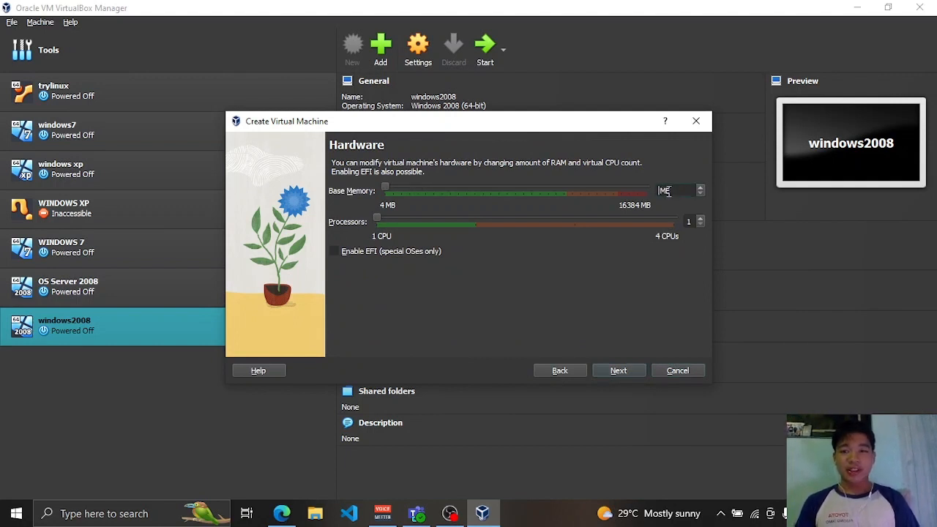
{"action": "type", "text": "4096"}
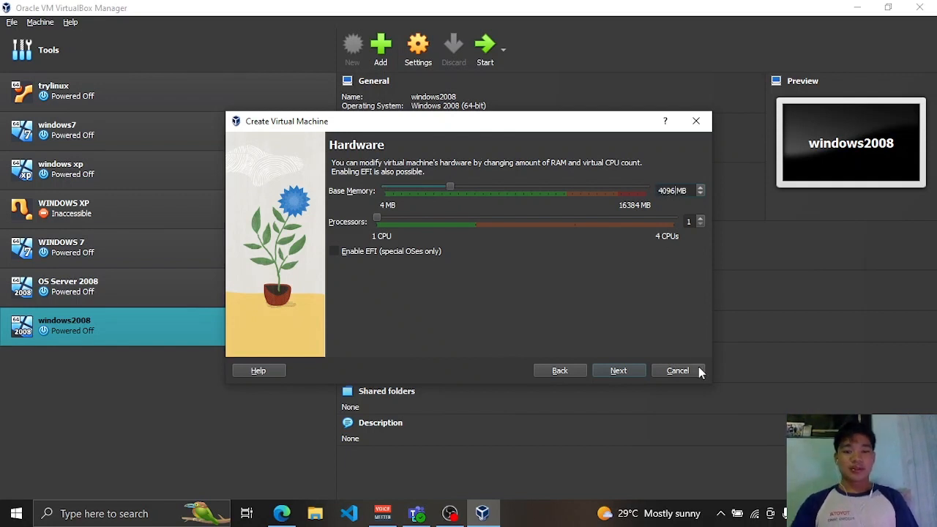
{"action": "left_click", "coordinate": [619, 371]}
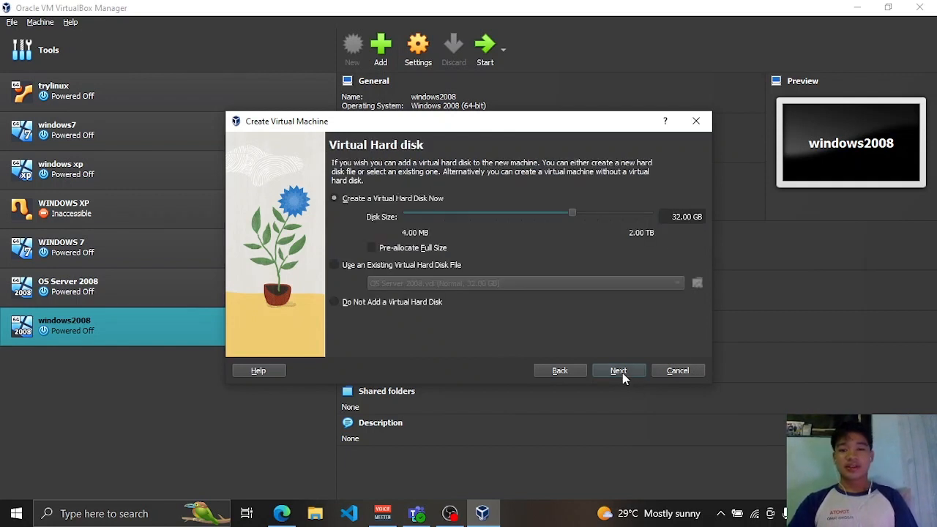
{"action": "left_click", "coordinate": [619, 371]}
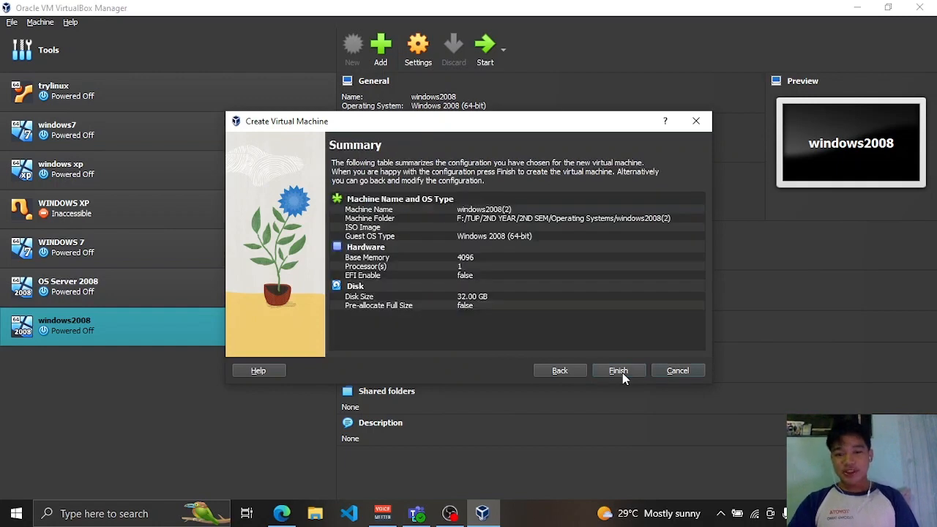
{"action": "left_click", "coordinate": [619, 371]}
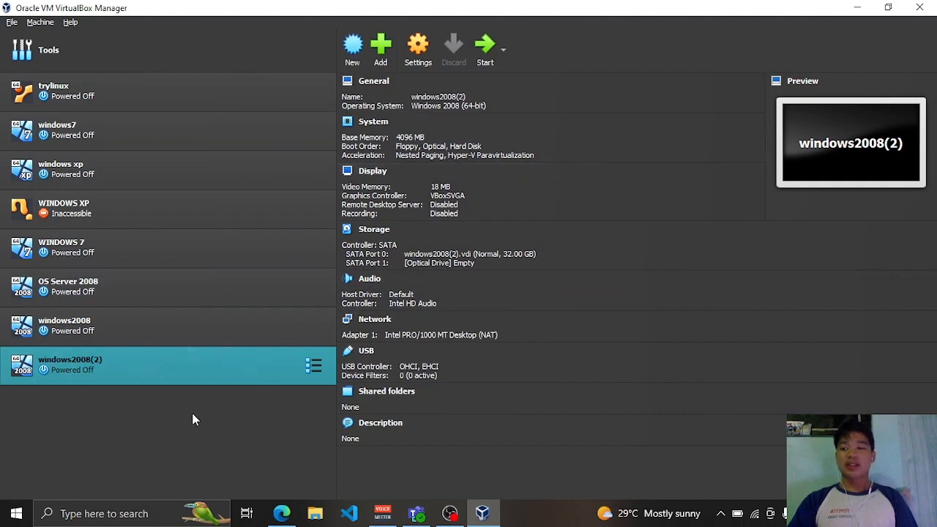
- Insert the Windows Server 2008 R2.iso image into windows2008(2)'s empty optical drive
{"action": "left_click", "coordinate": [418, 48]}
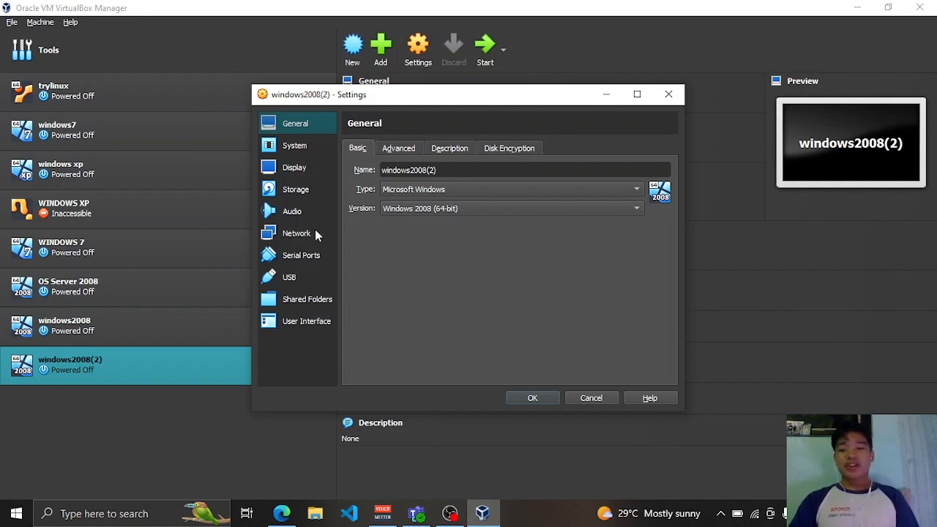
{"action": "left_click", "coordinate": [304, 197]}
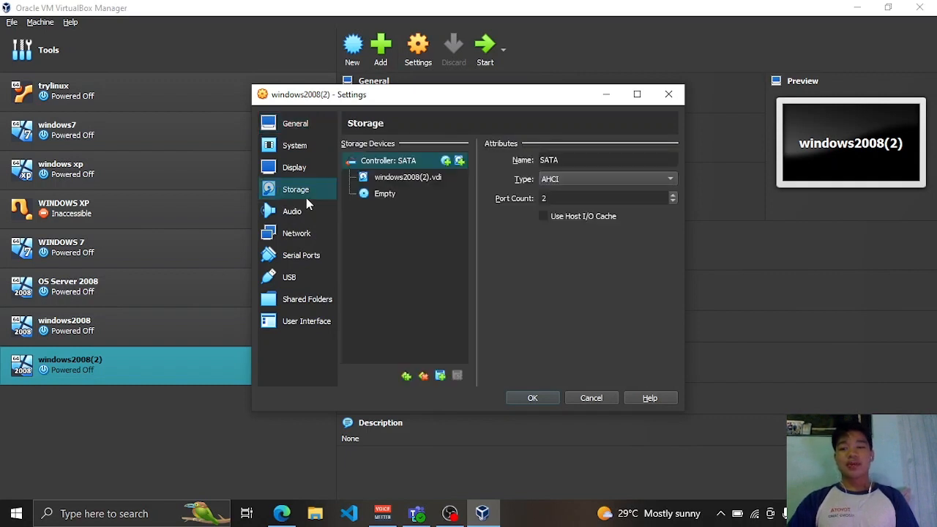
{"action": "left_click", "coordinate": [402, 202]}
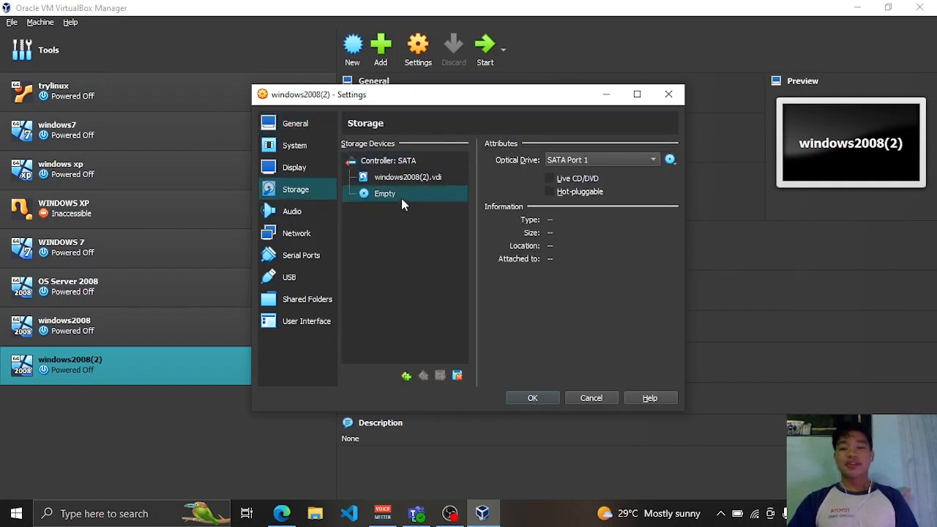
{"action": "left_click", "coordinate": [667, 161]}
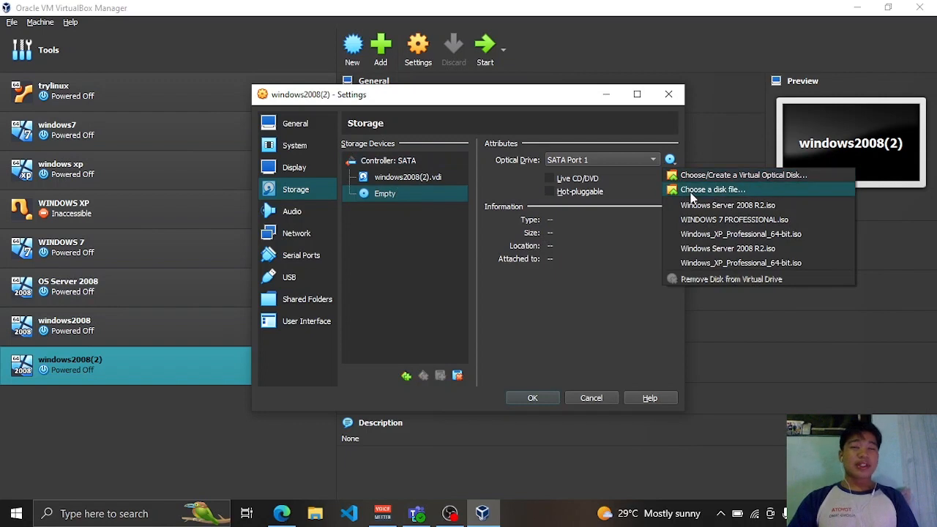
{"action": "left_click", "coordinate": [691, 191]}
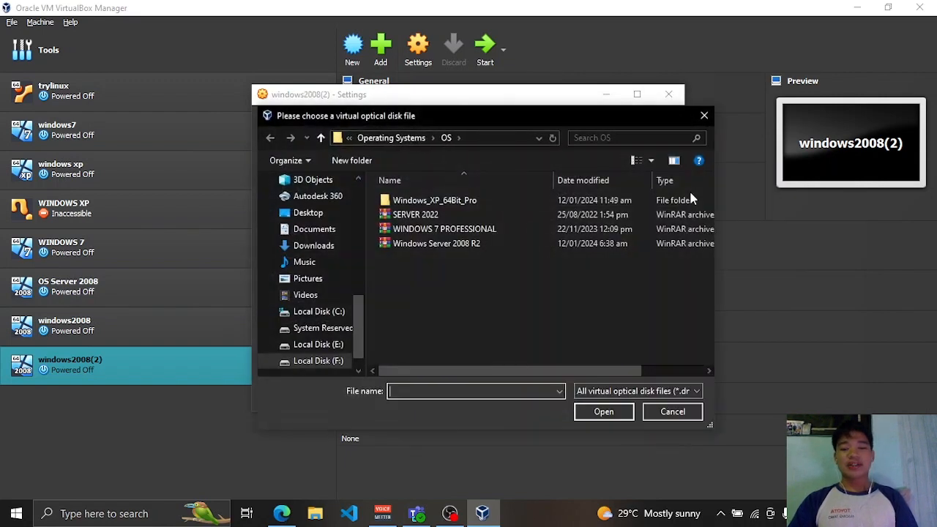
{"action": "left_click", "coordinate": [528, 243]}
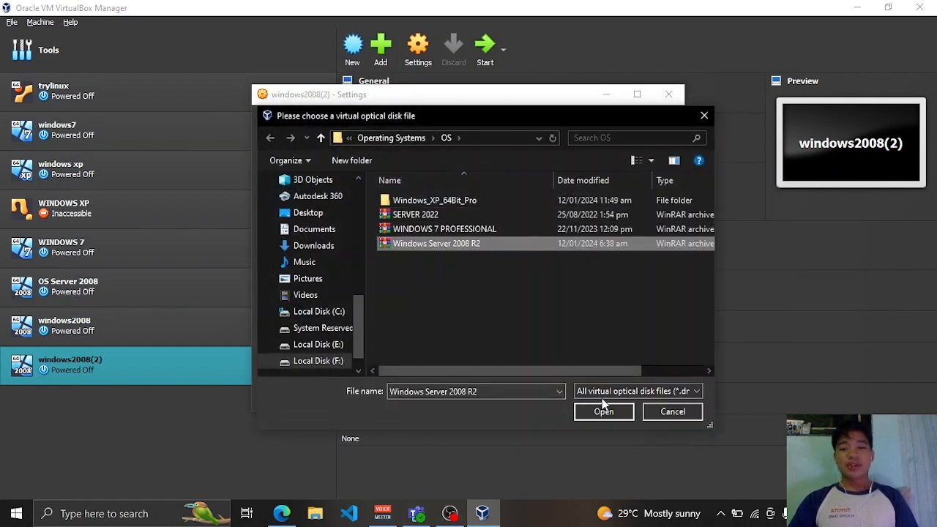
{"action": "left_click", "coordinate": [604, 419]}
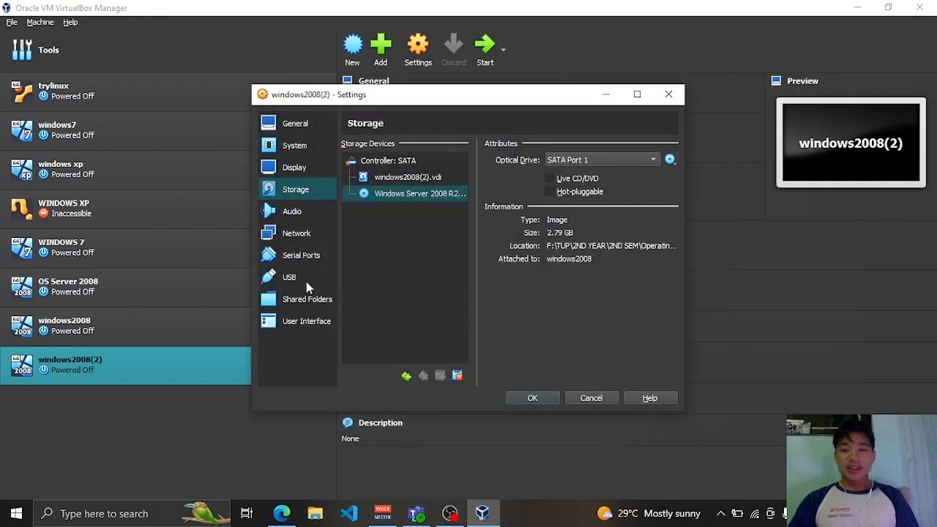
- Attach Adapter 1 to Internal Network 'intnet', save the settings, and power the VM on
{"action": "left_click", "coordinate": [313, 235]}
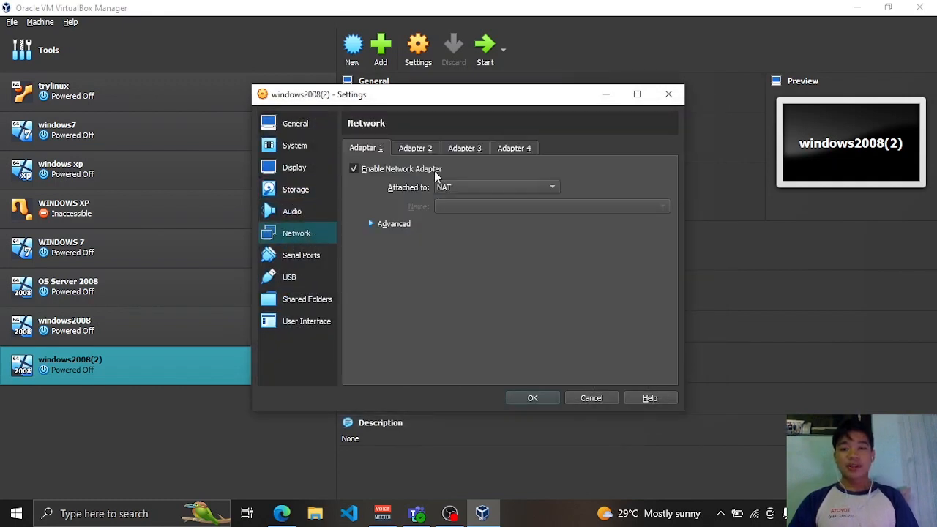
{"action": "left_click", "coordinate": [449, 189]}
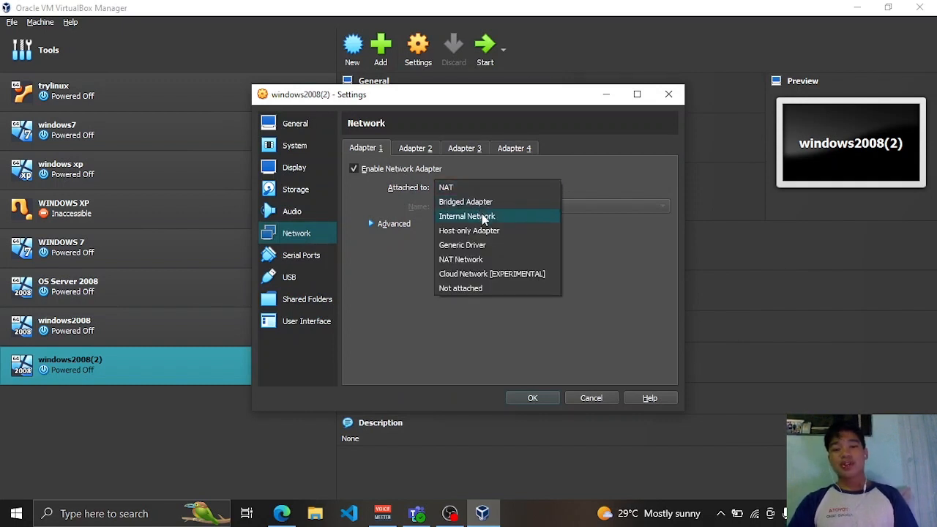
{"action": "left_click", "coordinate": [482, 216]}
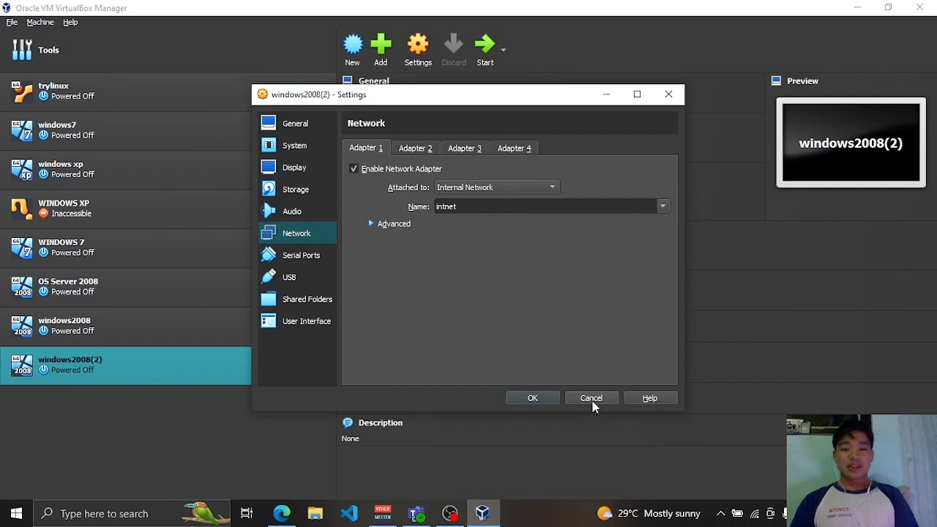
{"action": "left_click", "coordinate": [533, 399]}
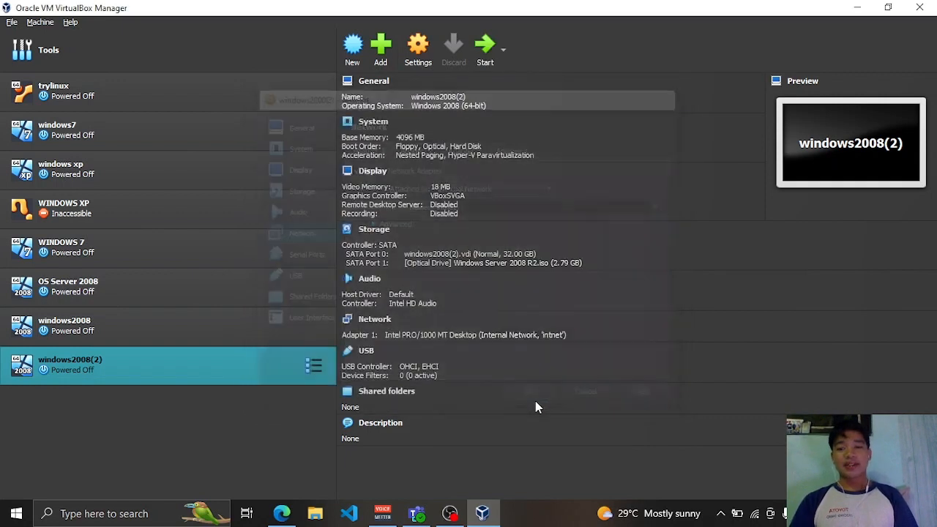
{"action": "left_click", "coordinate": [484, 49]}
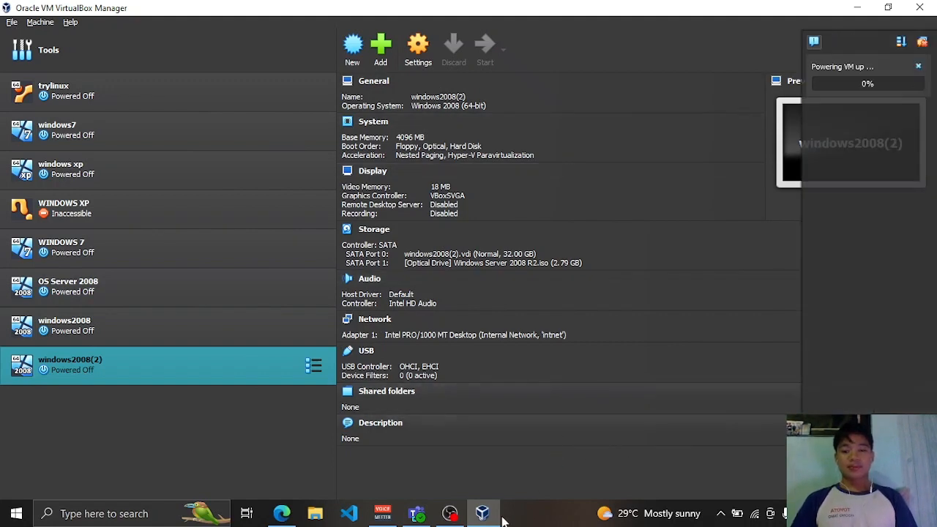
- Put the recorder away and show the windows2008(2) VM window while it loads setup files
{"action": "left_click", "coordinate": [449, 513]}
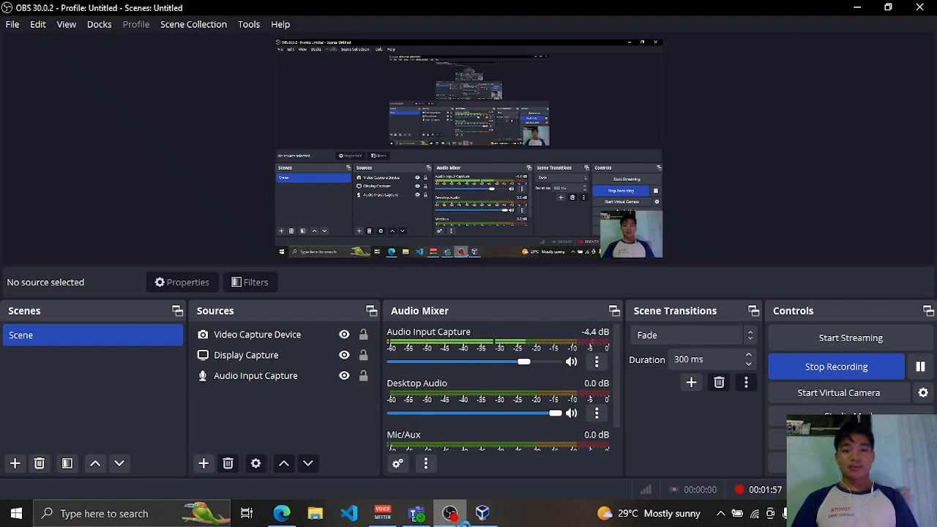
{"action": "left_click", "coordinate": [450, 513]}
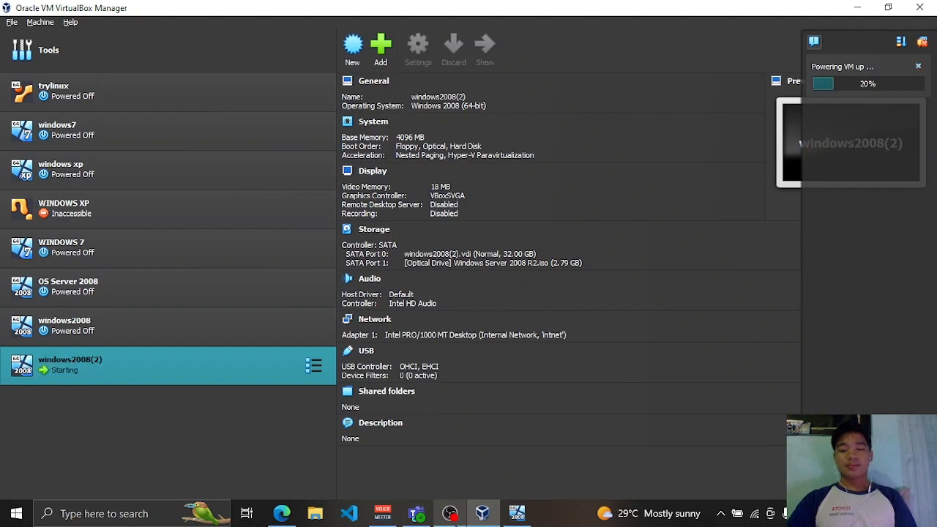
{"action": "left_click", "coordinate": [514, 516]}
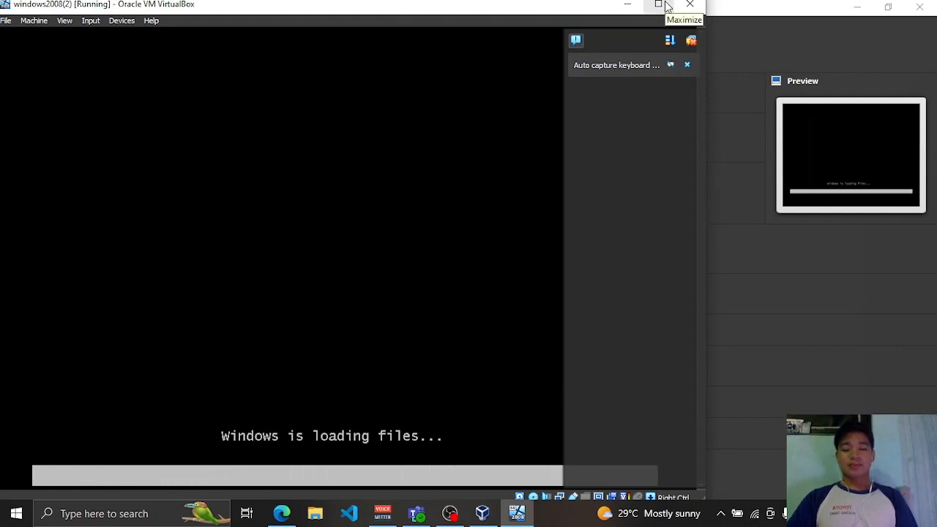
- Maximize the VM window, keep the English language and keyboard defaults, and start installing
{"action": "left_click", "coordinate": [663, 5]}
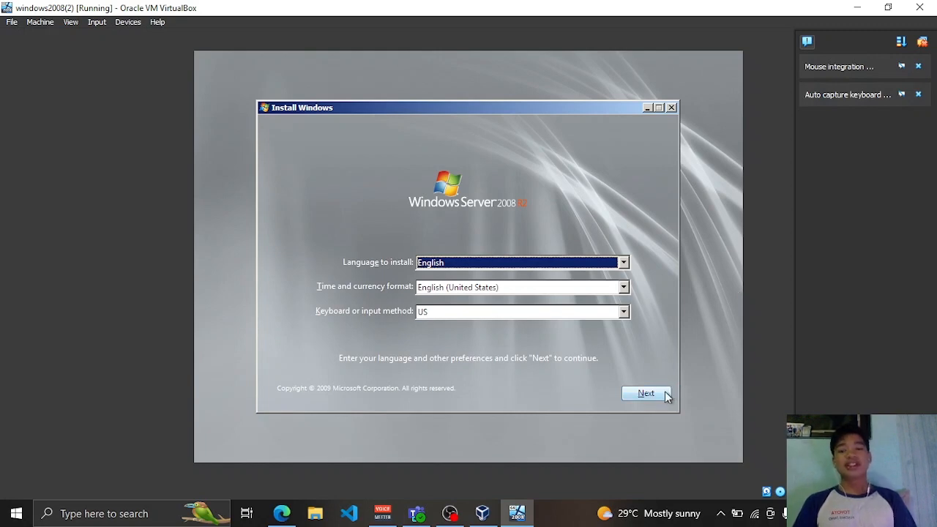
{"action": "left_click", "coordinate": [666, 395]}
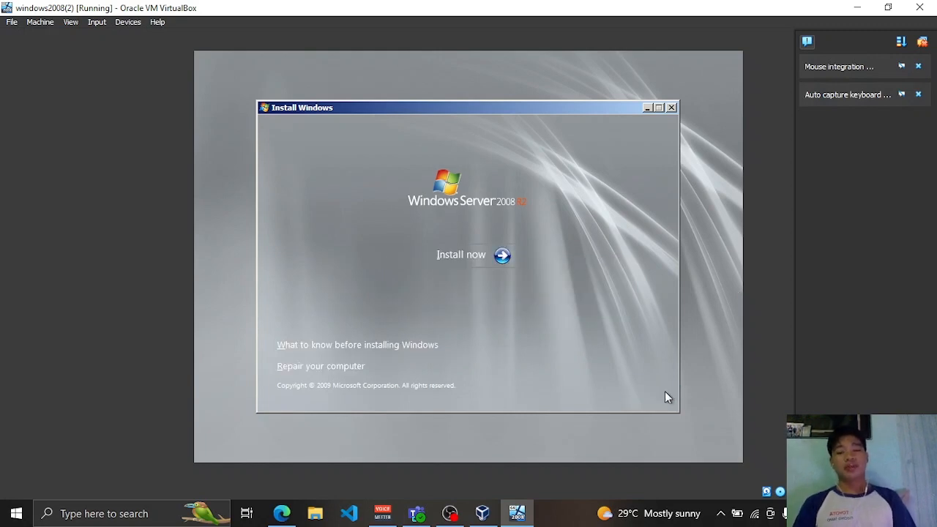
{"action": "left_click", "coordinate": [502, 254]}
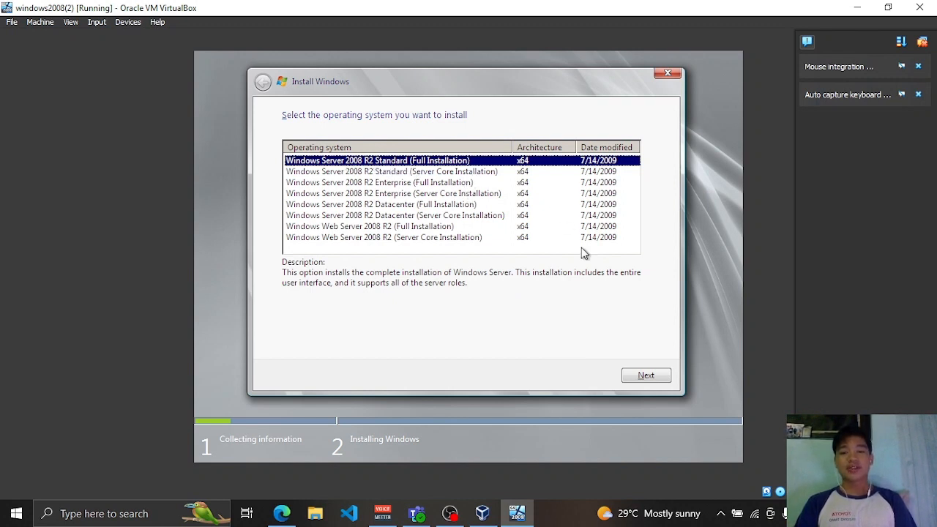
- Choose Standard (Full Installation), accept the license, and custom-install onto Disk 0's 32 GB space
{"action": "left_click", "coordinate": [656, 374]}
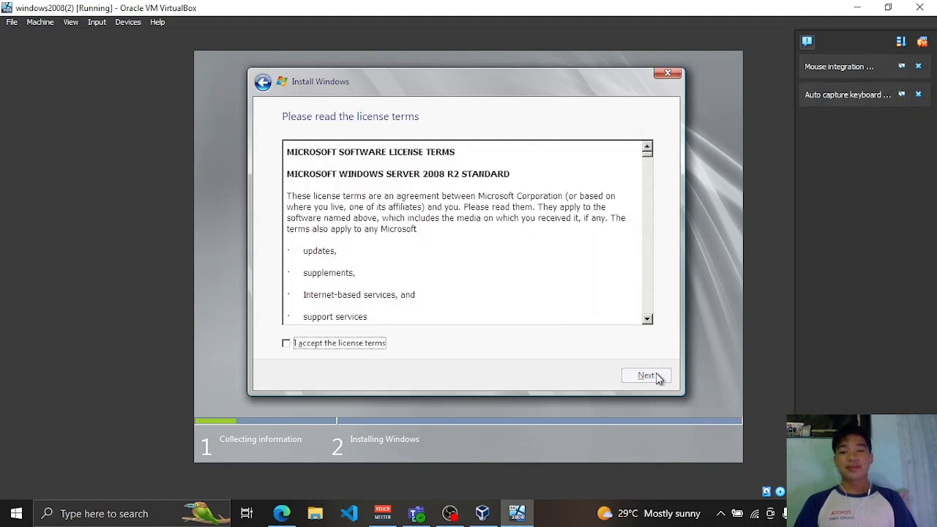
{"action": "left_click", "coordinate": [304, 343]}
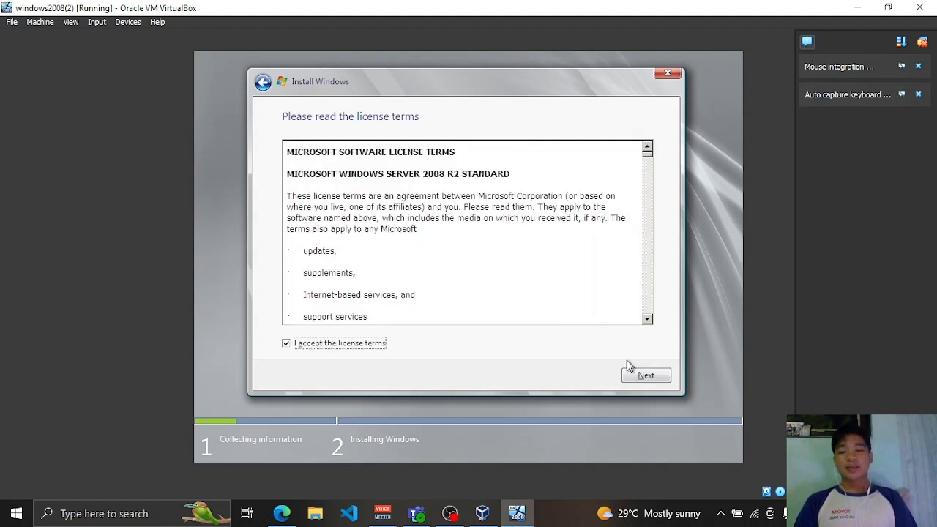
{"action": "left_click", "coordinate": [652, 376]}
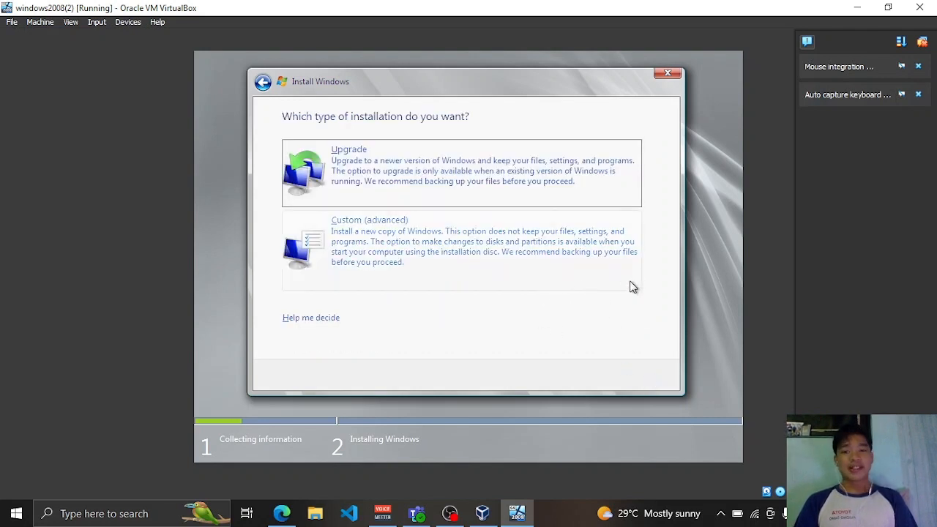
{"action": "left_click", "coordinate": [336, 245]}
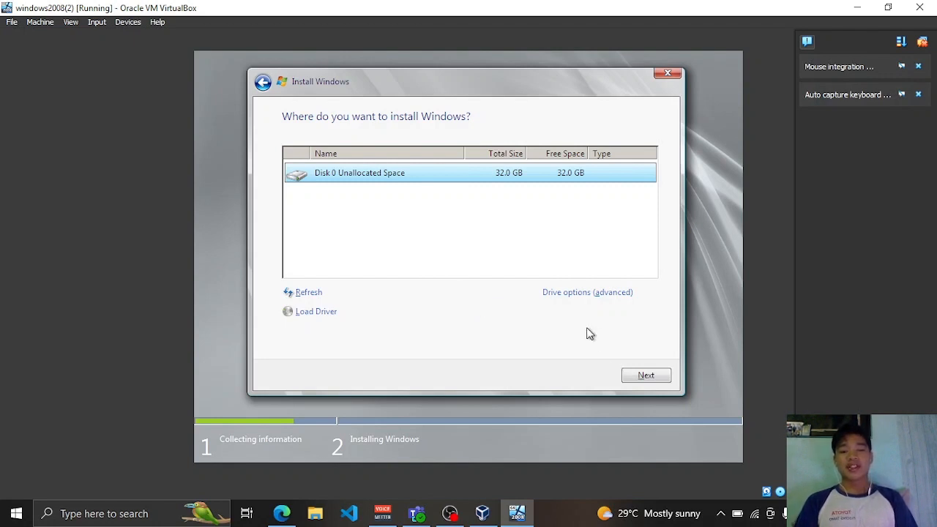
{"action": "left_click", "coordinate": [655, 377]}
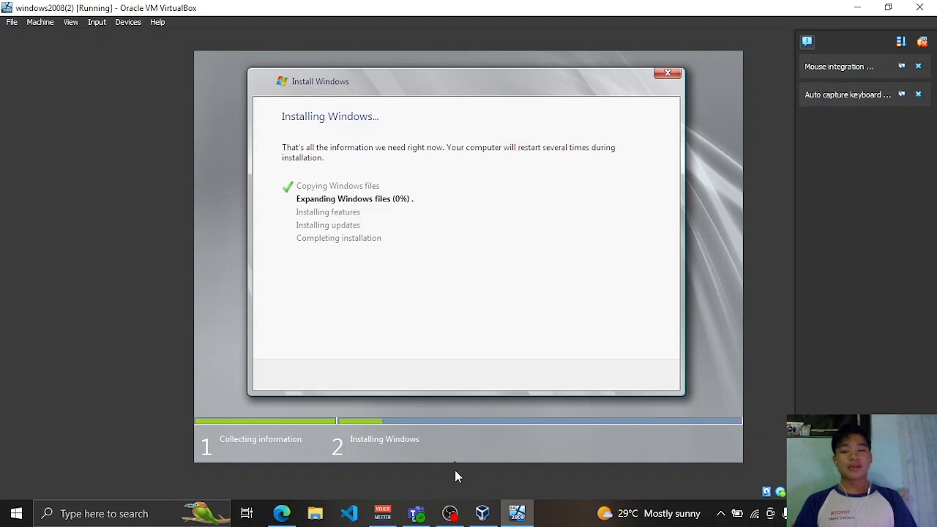
- Check the recorder, then return to the VM while Windows finishes installing
{"action": "mouse_move", "coordinate": [451, 513]}
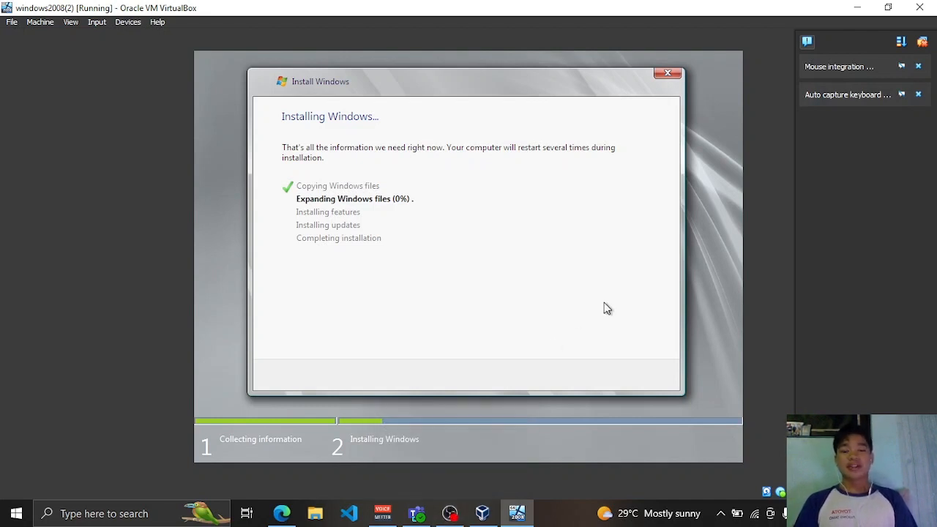
{"action": "left_click", "coordinate": [450, 513]}
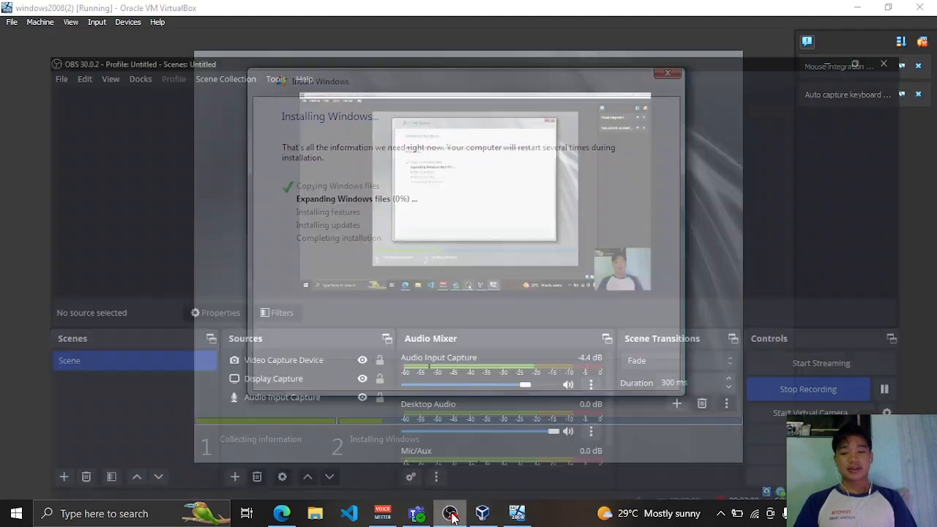
{"action": "left_click", "coordinate": [516, 513]}
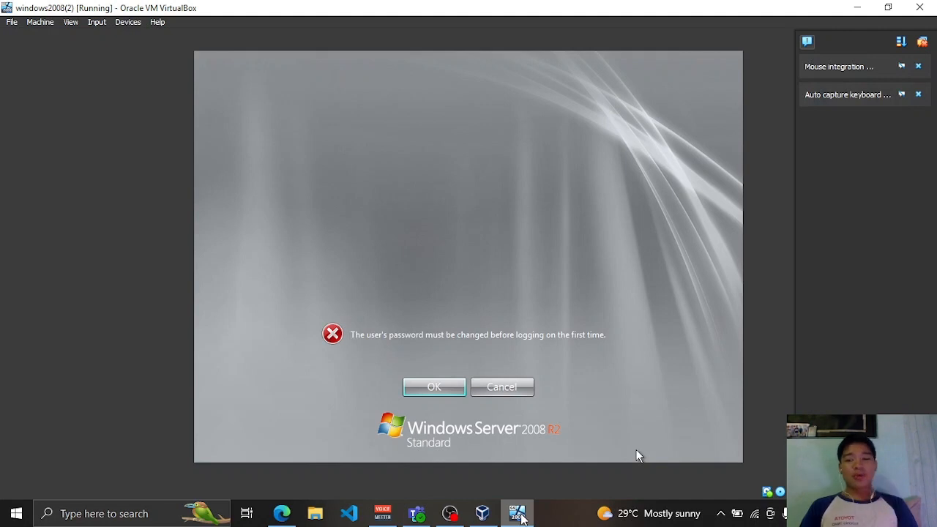
- Enter and confirm a new Administrator password at first logon, then log on to the desktop
{"action": "left_click", "coordinate": [440, 393]}
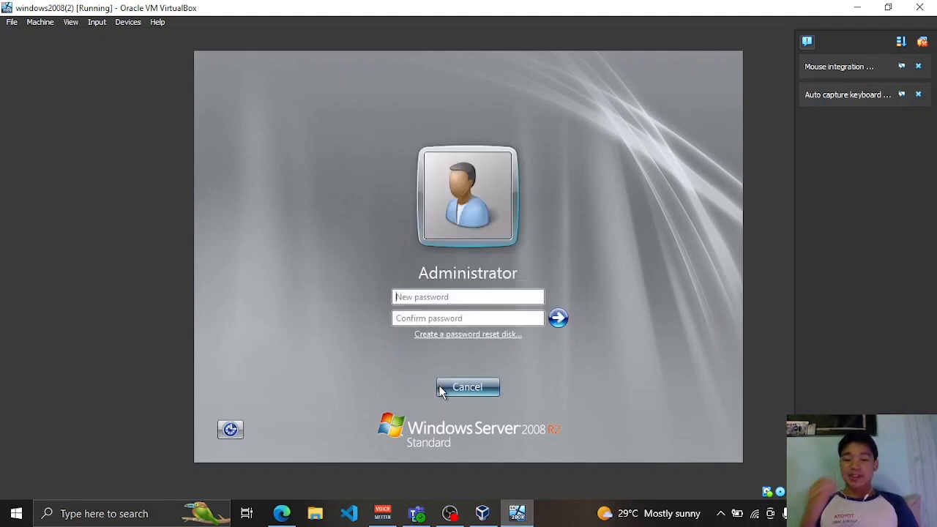
{"action": "type", "text": "••••"}
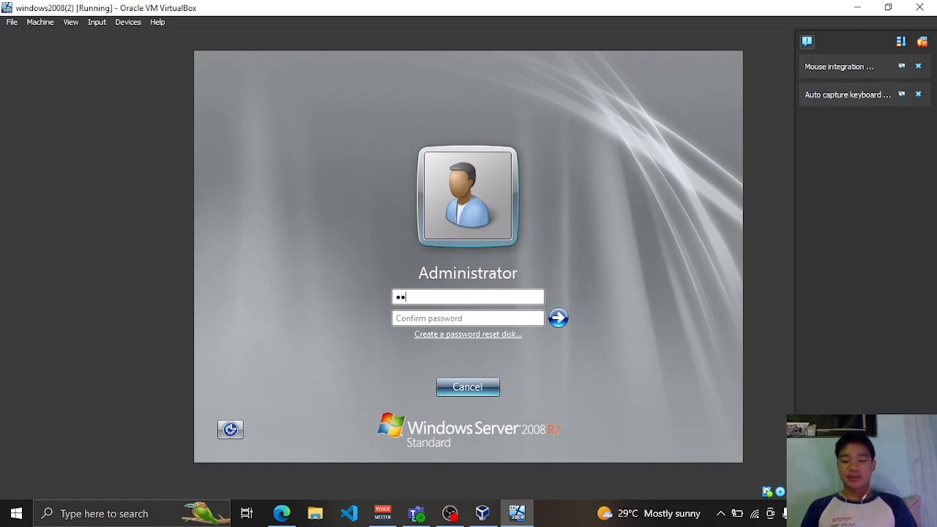
{"action": "type", "text": "•••"}
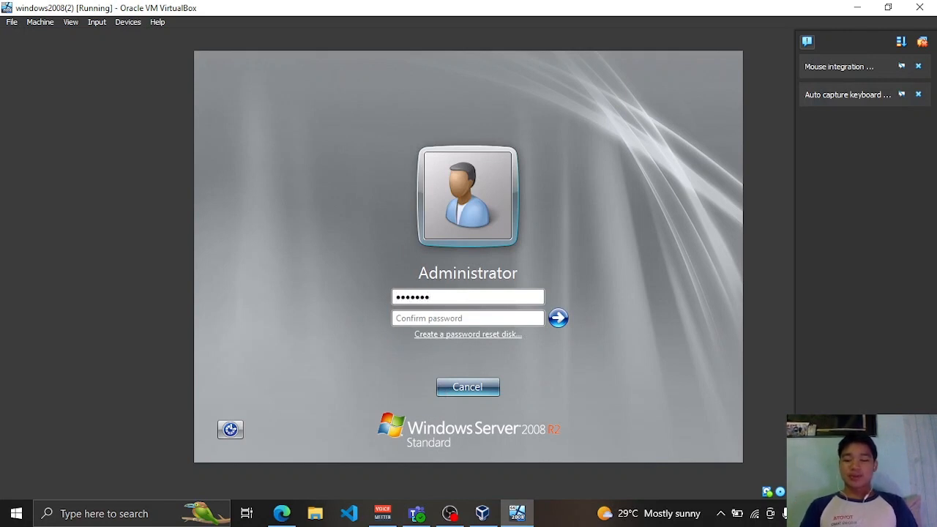
{"action": "type", "text": "•"}
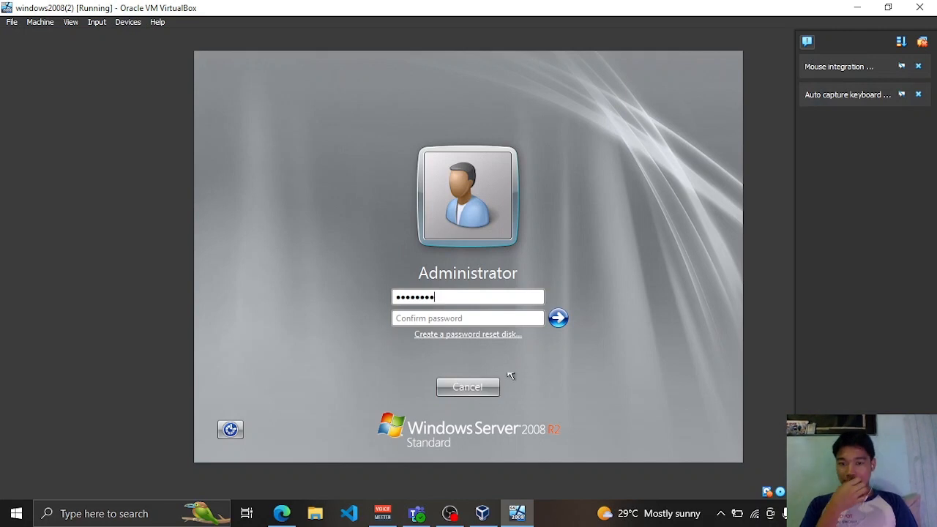
{"action": "left_click", "coordinate": [488, 317]}
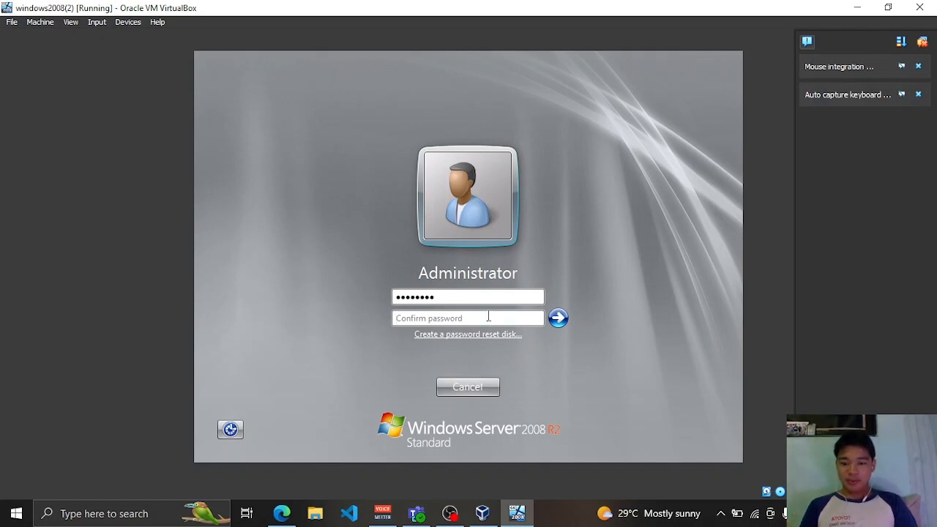
{"action": "type", "text": "•••••••"}
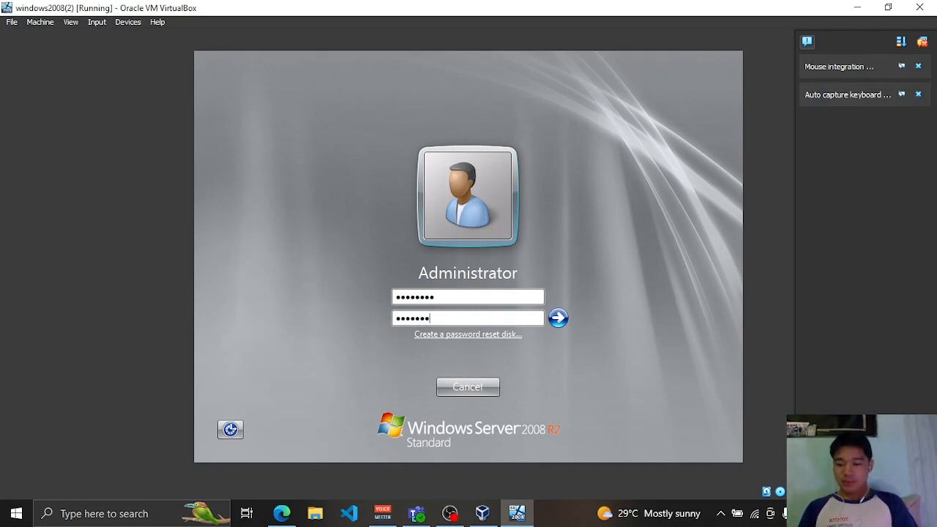
{"action": "type", "text": "•"}
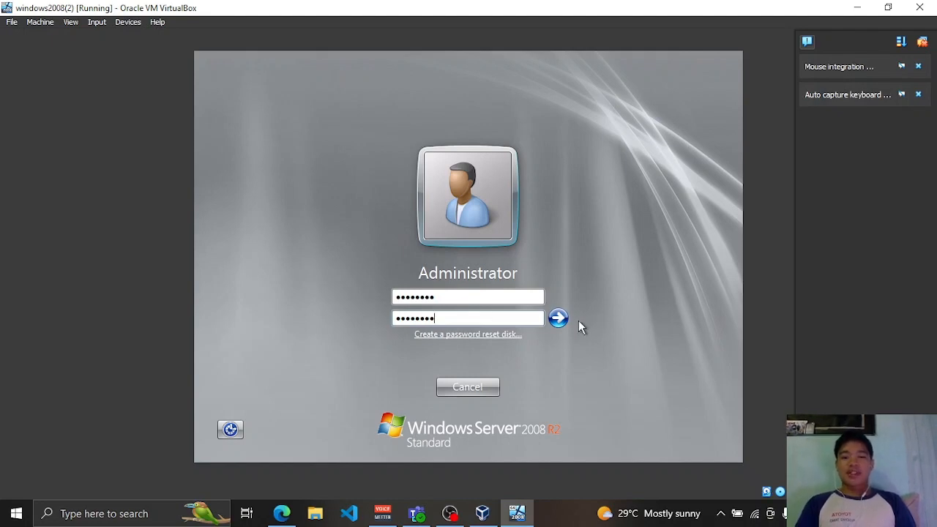
{"action": "left_click", "coordinate": [558, 317]}
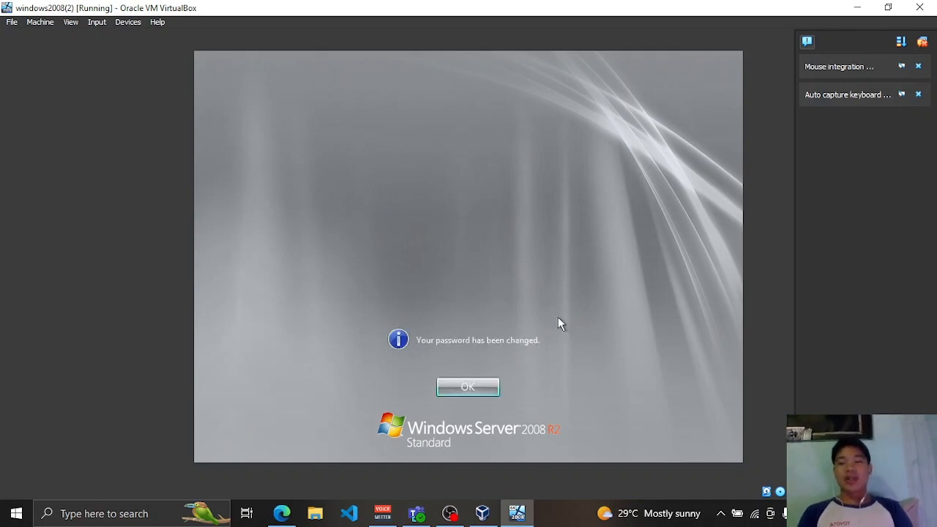
{"action": "left_click", "coordinate": [458, 391]}
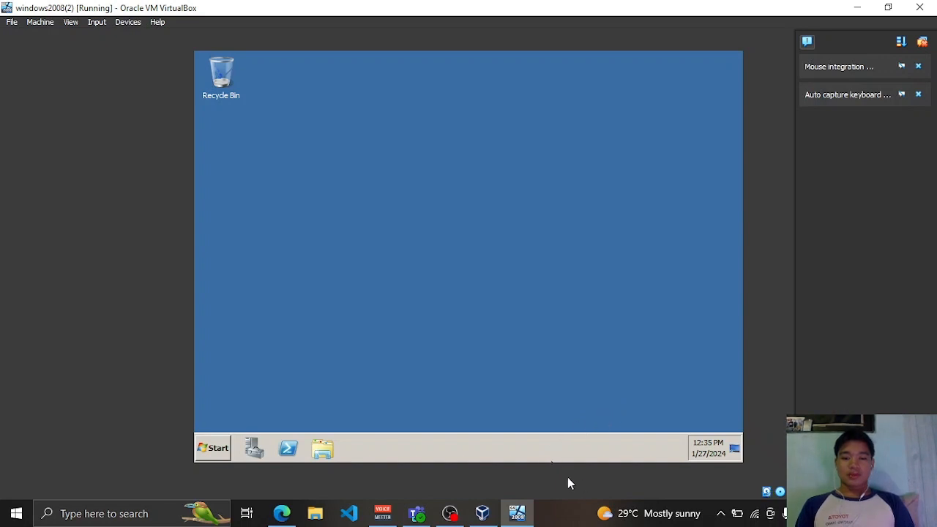
- Return to the guest desktop and launch Server Manager to view the WORKGROUP computer information
{"action": "left_click", "coordinate": [449, 515]}
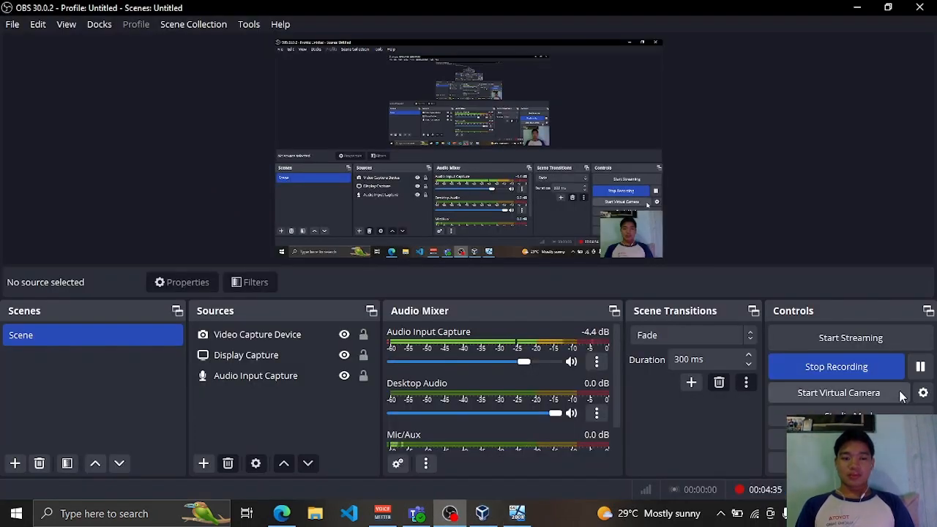
{"action": "left_click", "coordinate": [517, 515]}
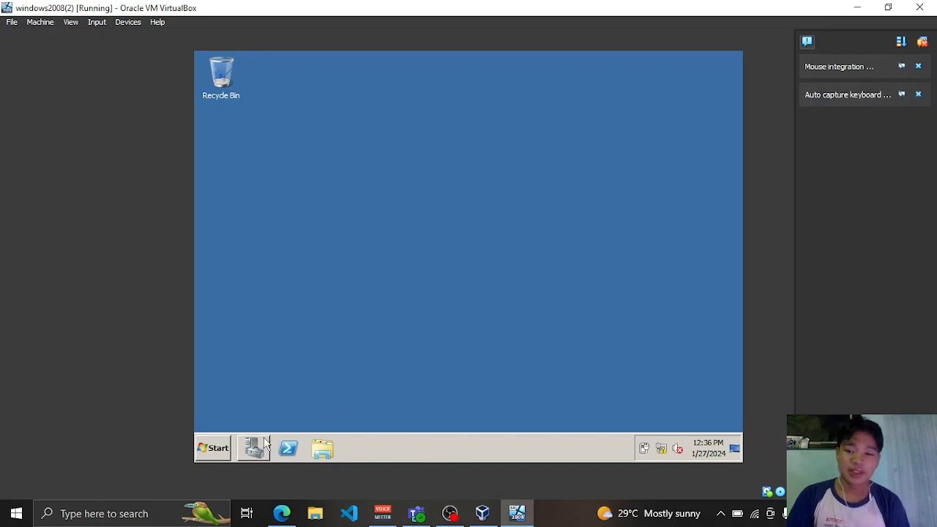
{"action": "left_click", "coordinate": [265, 444]}
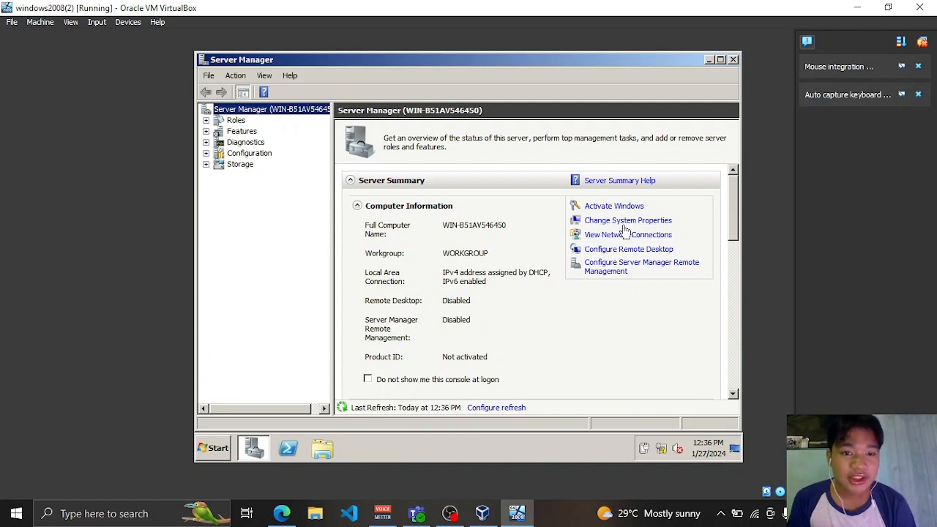
- Rename the computer to WIN2K-NAGALLO-S2, accepting the NetBIOS warning and restart notice
{"action": "left_click", "coordinate": [626, 224]}
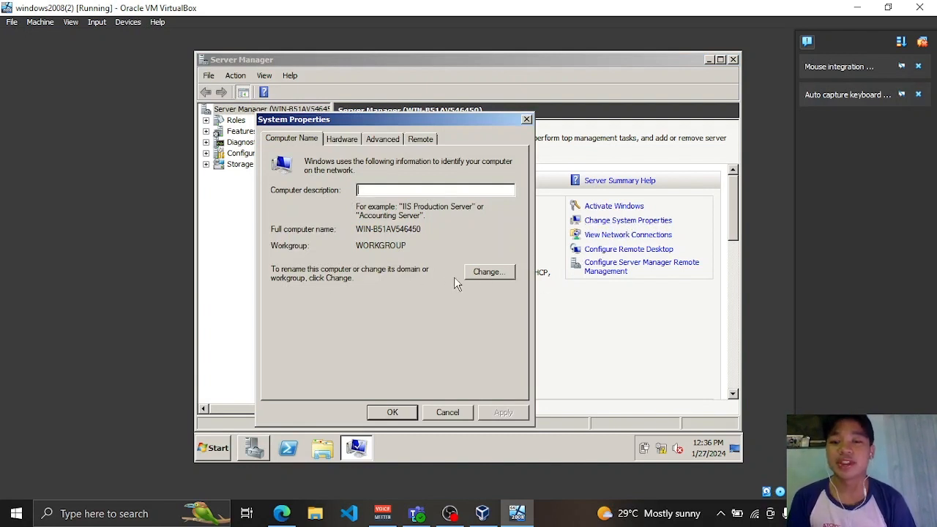
{"action": "left_click", "coordinate": [489, 276]}
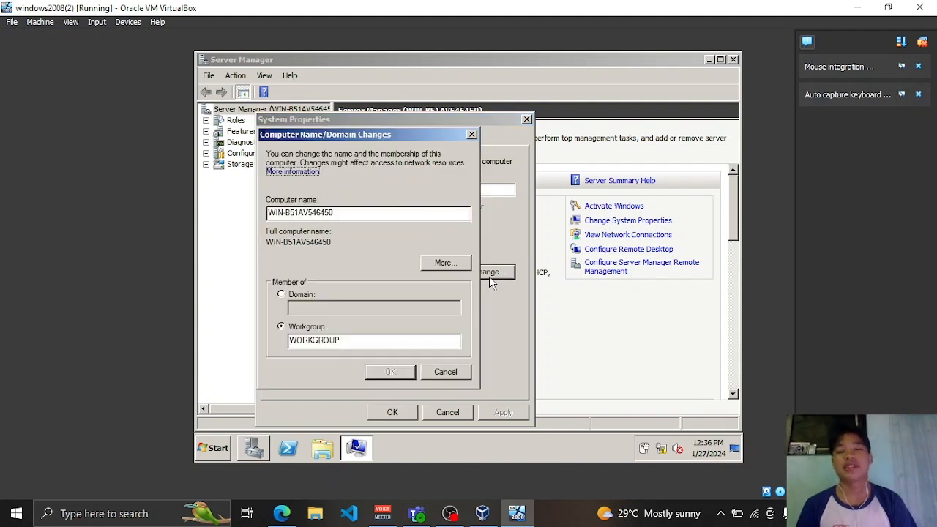
{"action": "left_click", "coordinate": [394, 212]}
{"action": "key", "text": "BackSpace"}
{"action": "key", "text": "BackSpace"}
{"action": "key", "text": "BackSpace"}
{"action": "key", "text": "BackSpace"}
{"action": "key", "text": "BackSpace"}
{"action": "key", "text": "BackSpace"}
{"action": "key", "text": "BackSpace"}
{"action": "key", "text": "BackSpace"}
{"action": "key", "text": "BackSpace"}
{"action": "key", "text": "BackSpace"}
{"action": "key", "text": "BackSpace"}
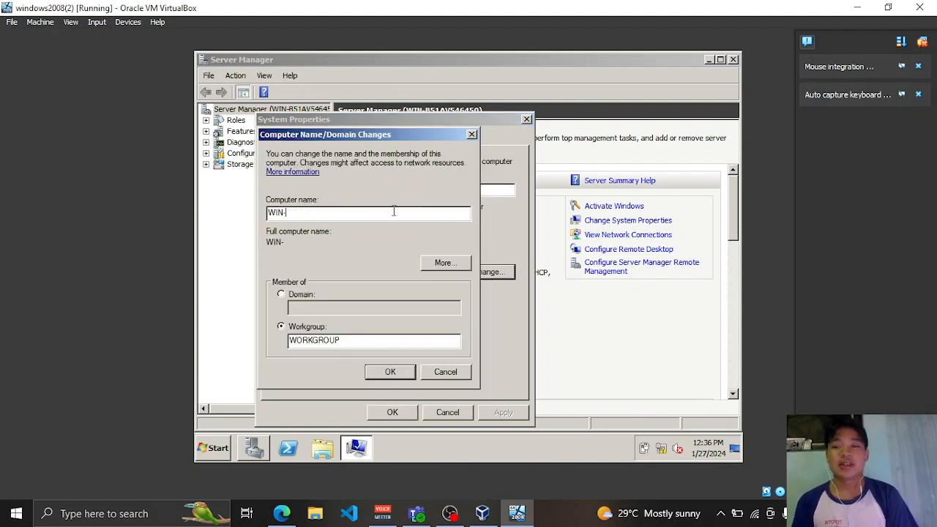
{"action": "key", "text": "BackSpace"}
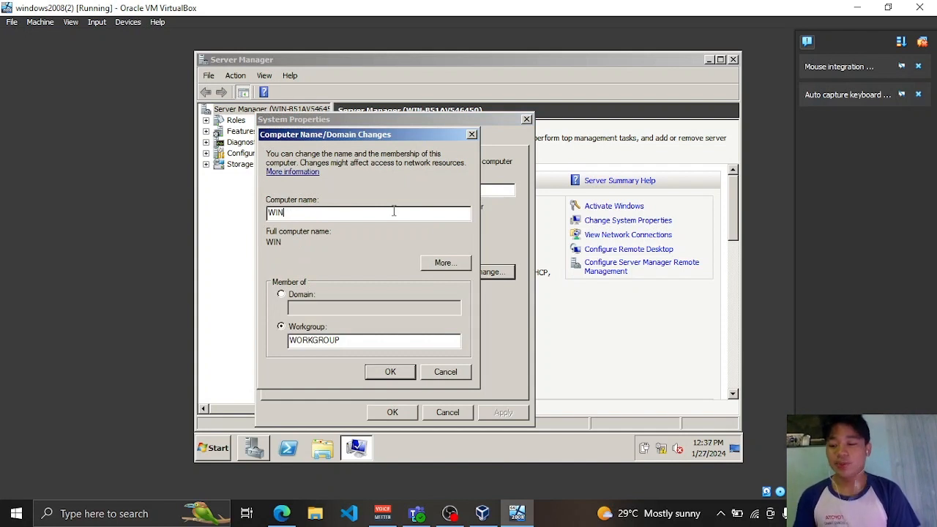
{"action": "type", "text": "2K-"}
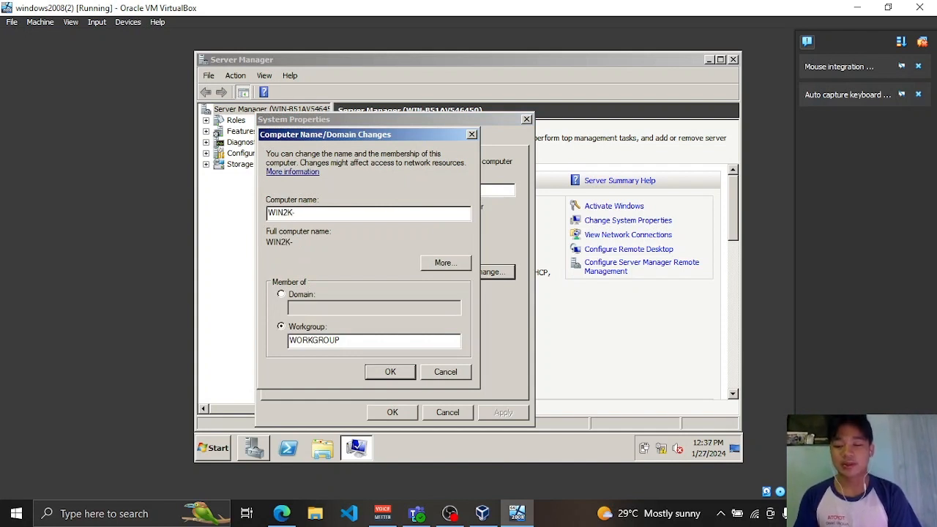
{"action": "type", "text": "NAGALLO"}
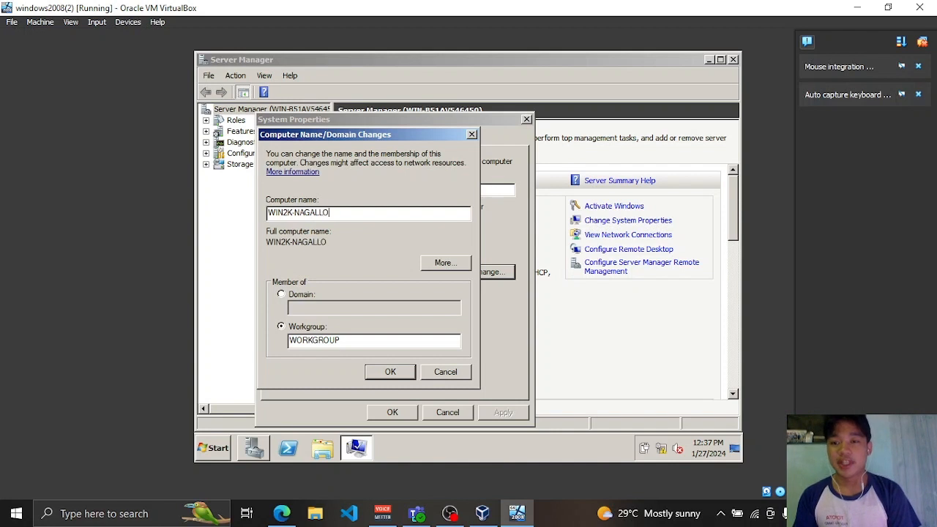
{"action": "type", "text": "-"}
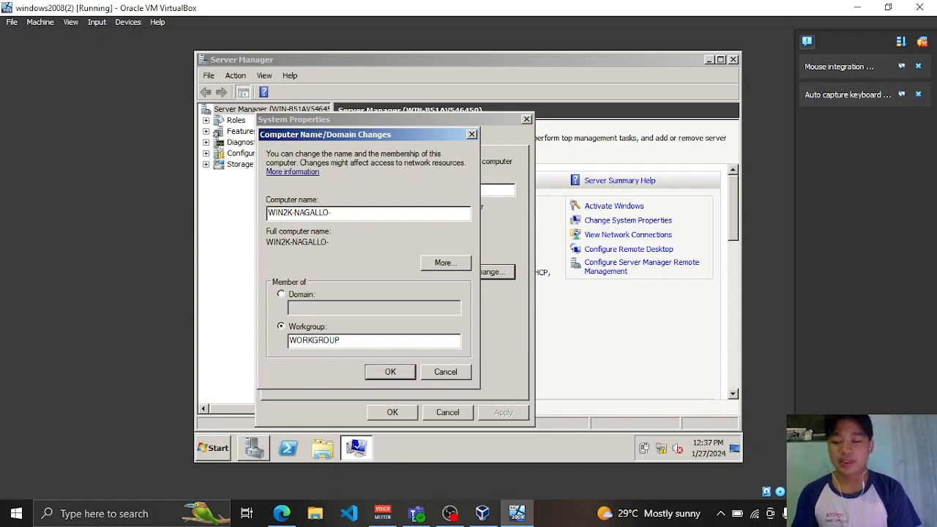
{"action": "type", "text": "S2"}
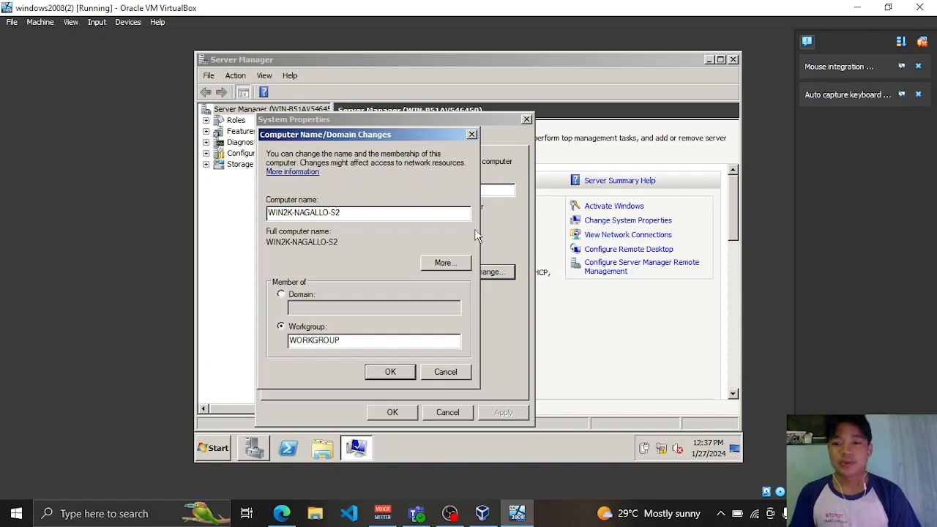
{"action": "left_click", "coordinate": [401, 372]}
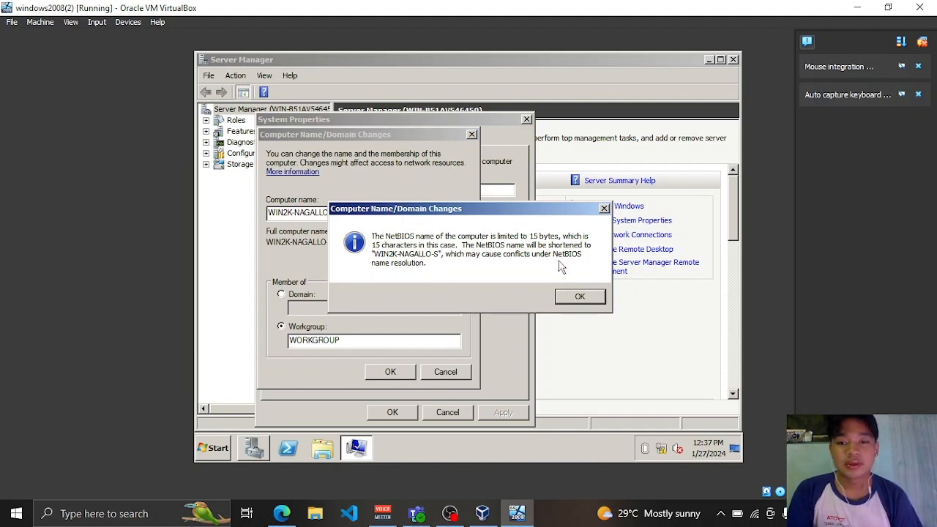
{"action": "left_click", "coordinate": [579, 296]}
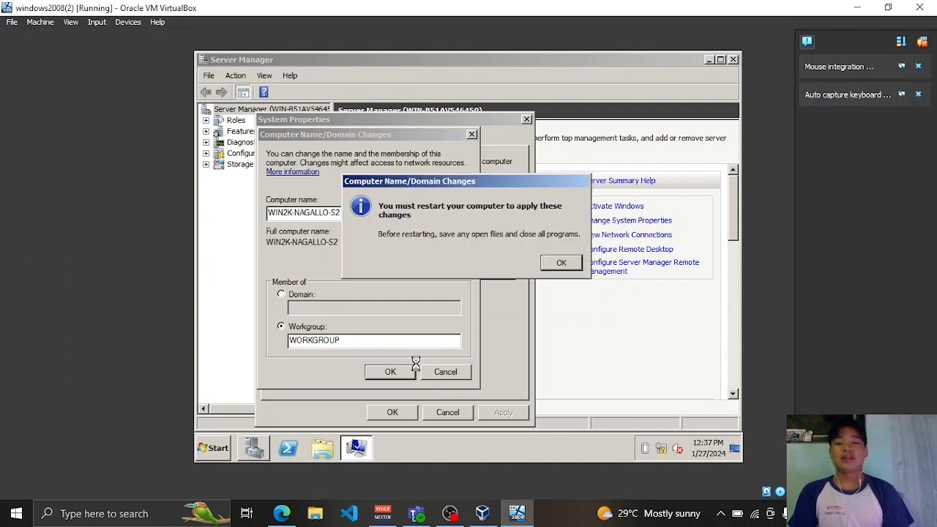
{"action": "left_click", "coordinate": [561, 263]}
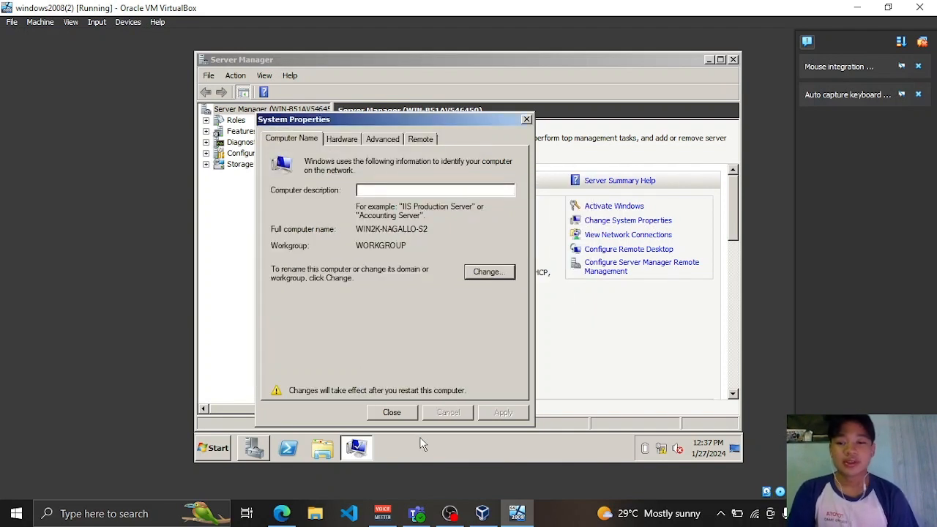
{"action": "left_click", "coordinate": [391, 412]}
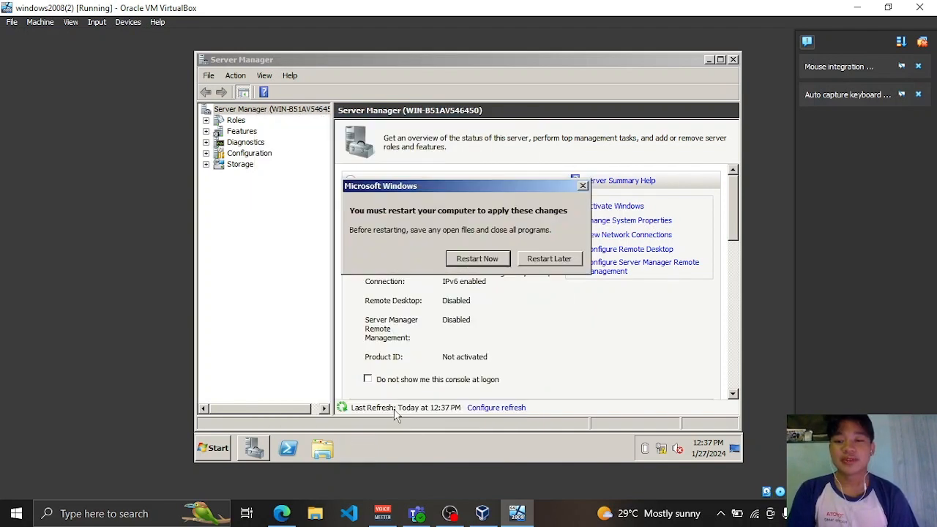
- Restart the server now and return to the VM window while it reboots
{"action": "left_click", "coordinate": [477, 259]}
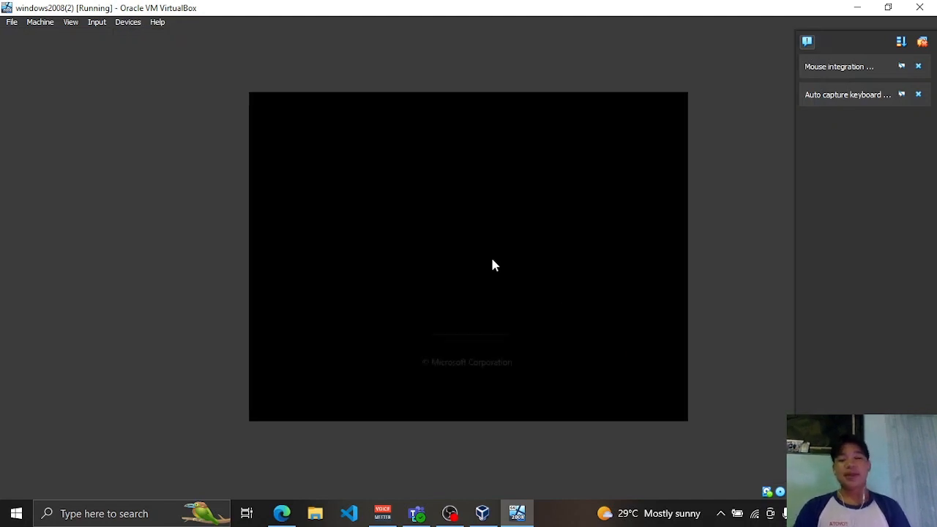
{"action": "left_click", "coordinate": [450, 513]}
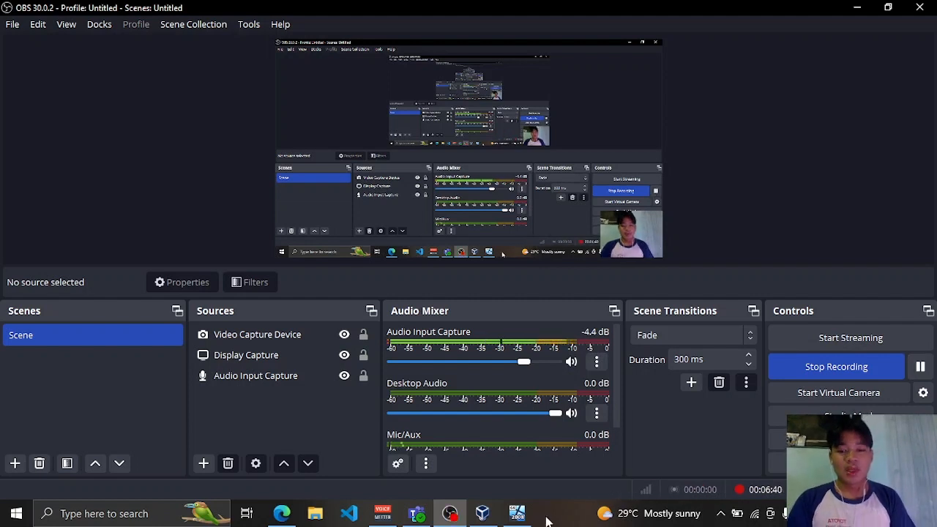
{"action": "left_click", "coordinate": [519, 515]}
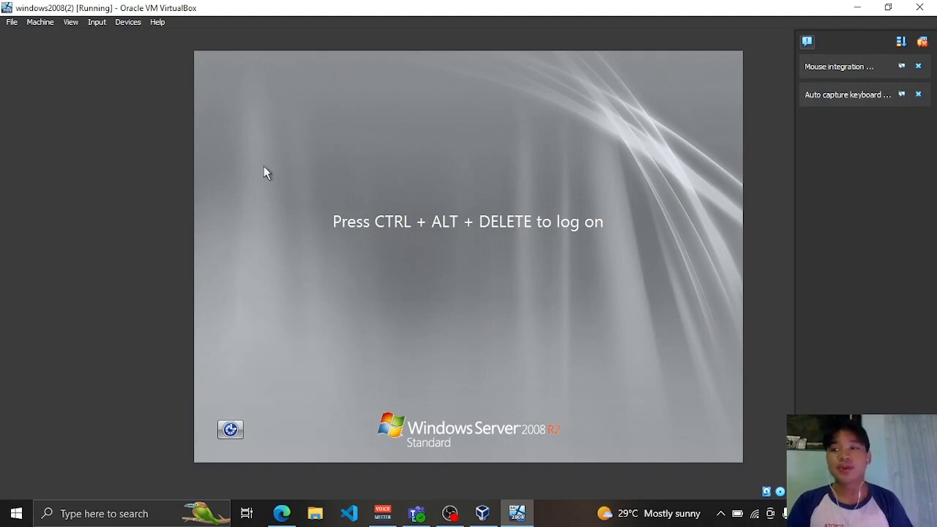
- Send Ctrl-Alt-Del from the Input > Keyboard menu and log on as Administrator with the password
{"action": "left_click", "coordinate": [99, 25]}
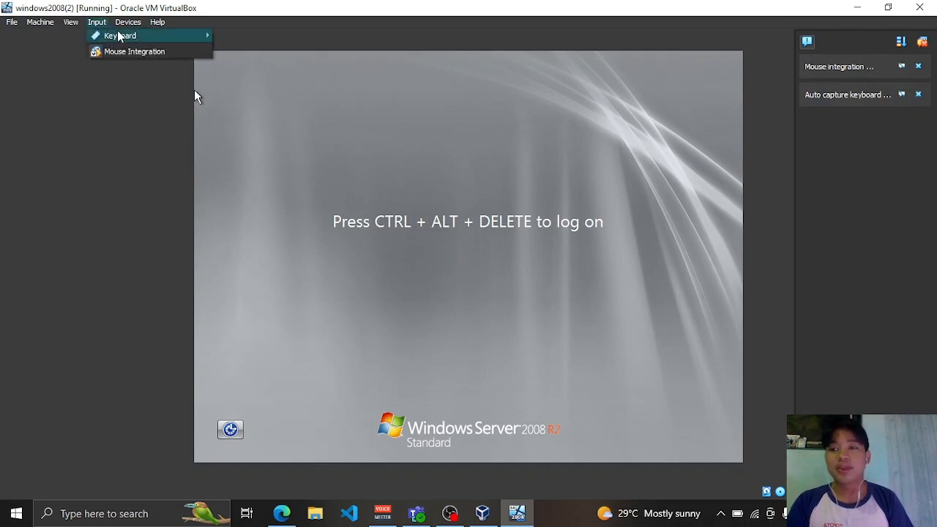
{"action": "mouse_move", "coordinate": [117, 35]}
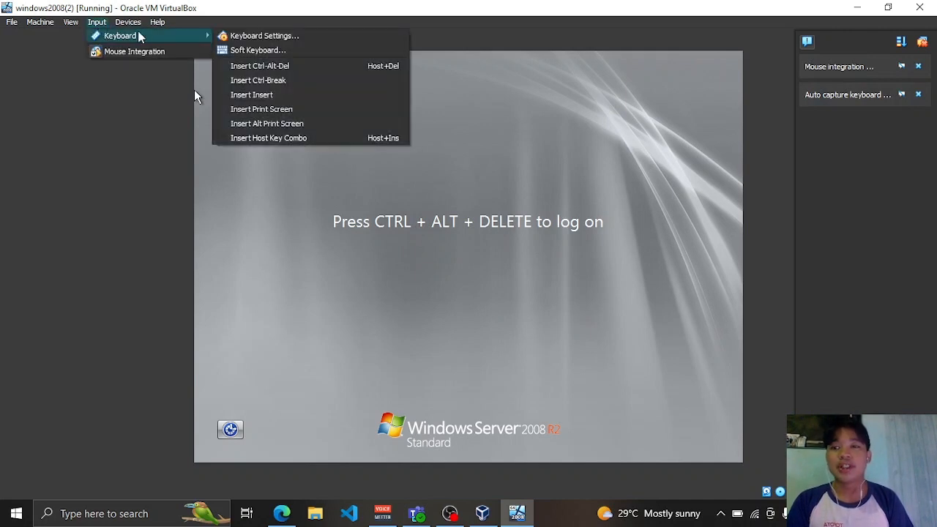
{"action": "left_click", "coordinate": [308, 69]}
{"action": "type", "text": "*******"}
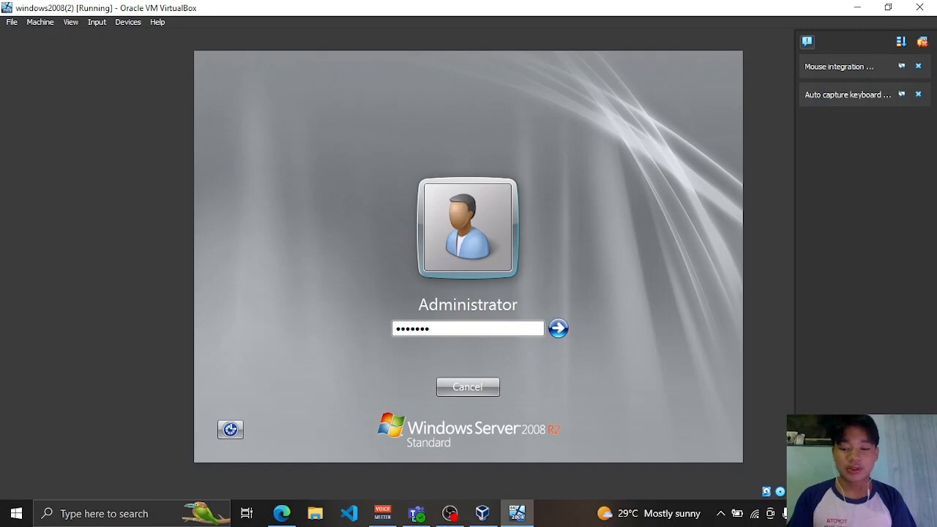
{"action": "key", "text": "Return"}
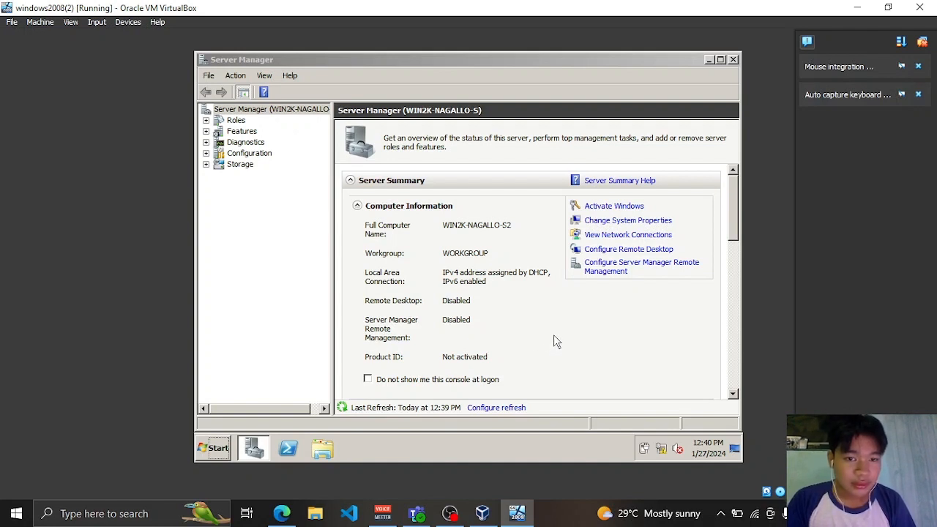
- Review the Hardware, Advanced and Remote tabs of System Properties, then open Control Panel from Start
{"action": "left_click", "coordinate": [653, 222]}
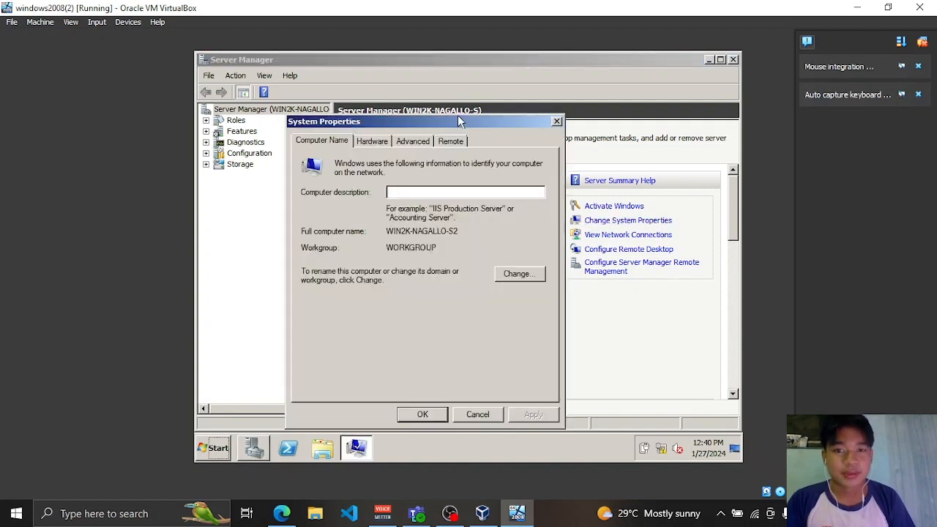
{"action": "left_click", "coordinate": [364, 142]}
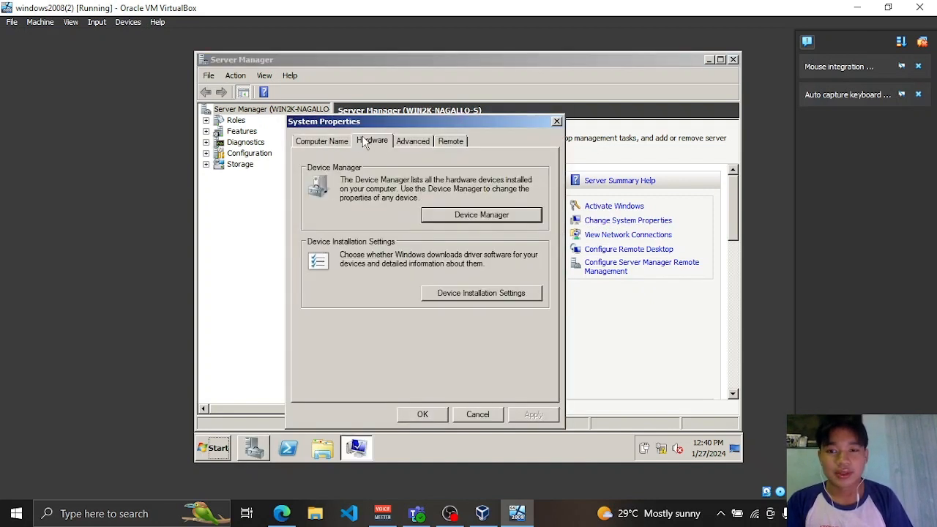
{"action": "left_click", "coordinate": [411, 139]}
{"action": "left_click", "coordinate": [452, 141]}
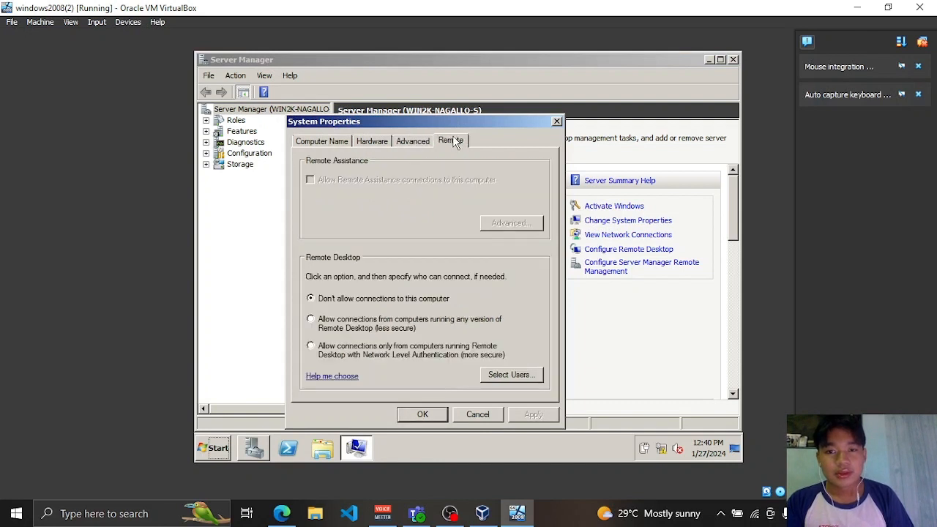
{"action": "left_click", "coordinate": [557, 122]}
{"action": "left_click", "coordinate": [214, 450]}
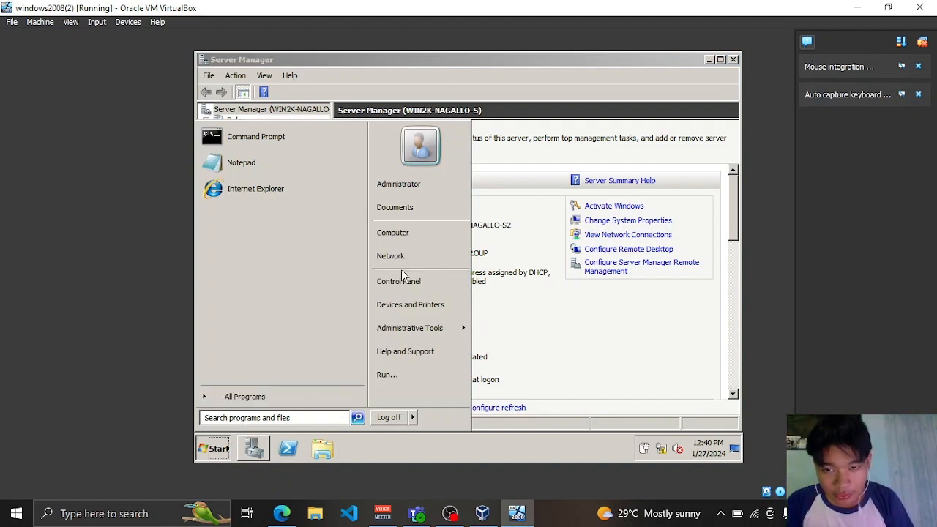
{"action": "left_click", "coordinate": [415, 283]}
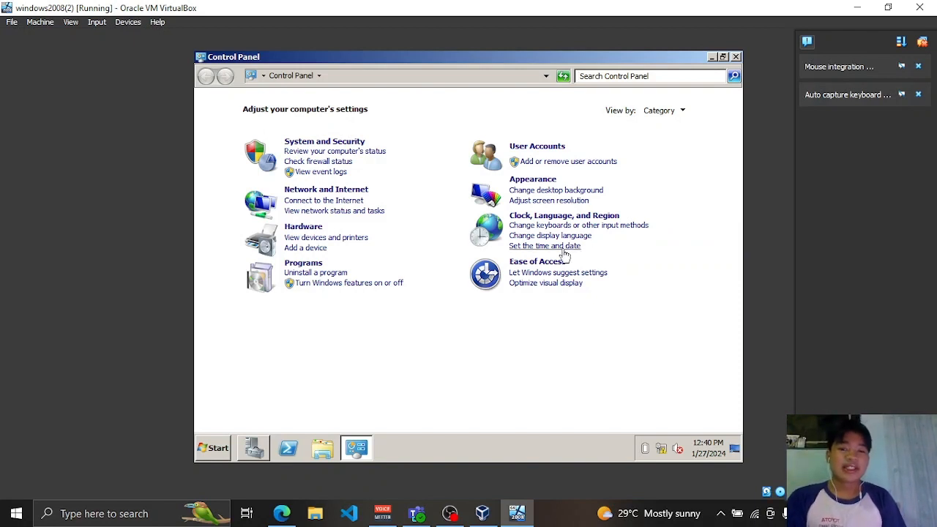
- Change the time zone to (UTC+08:00) Beijing, Chongqing, Hong Kong, Urumqi
{"action": "left_click", "coordinate": [552, 254]}
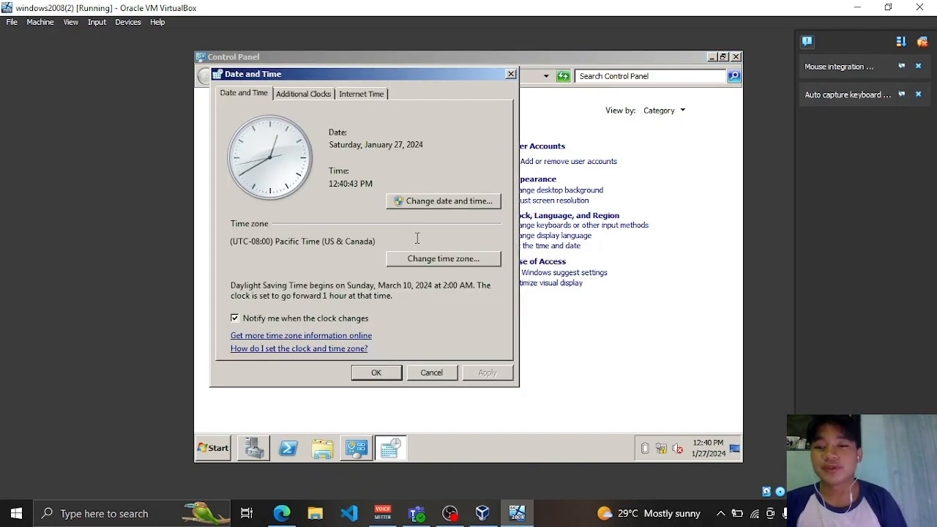
{"action": "left_click", "coordinate": [452, 259]}
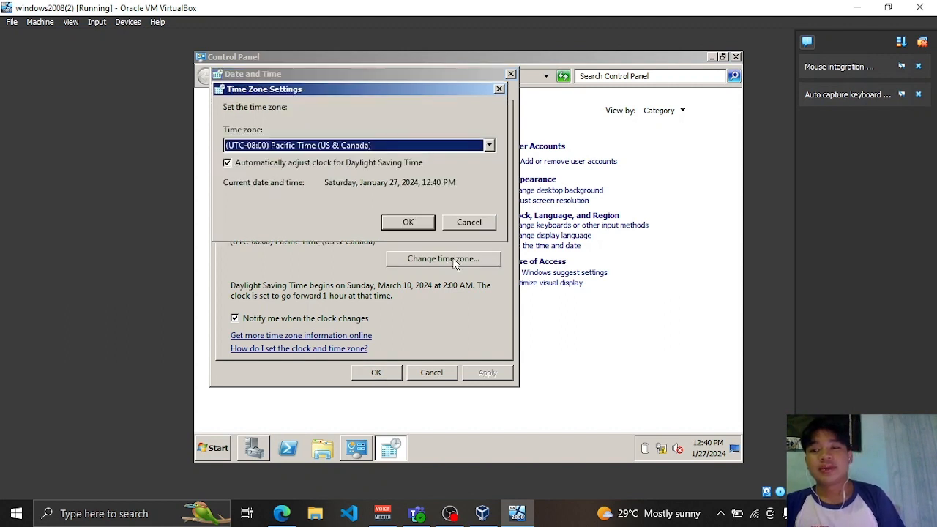
{"action": "left_click", "coordinate": [489, 146]}
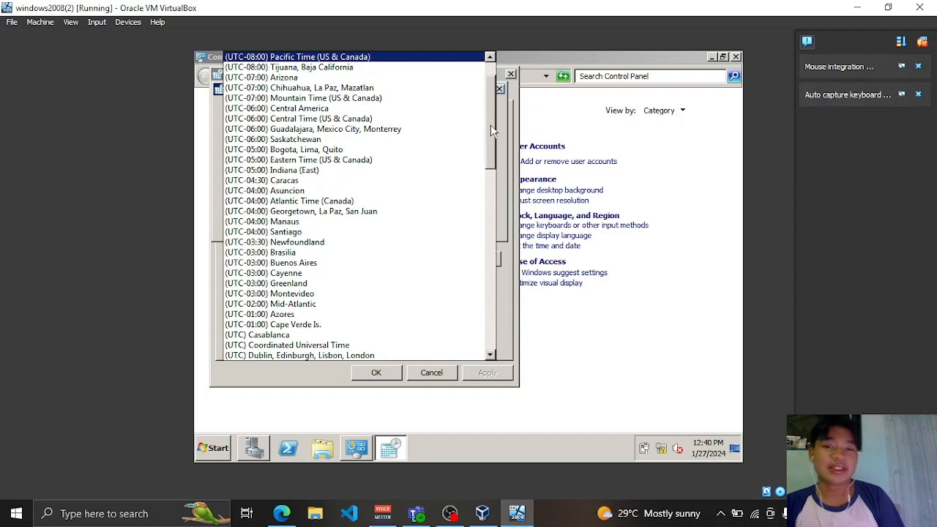
{"action": "left_click_drag", "start_coordinate": [491, 125], "coordinate": [485, 295]}
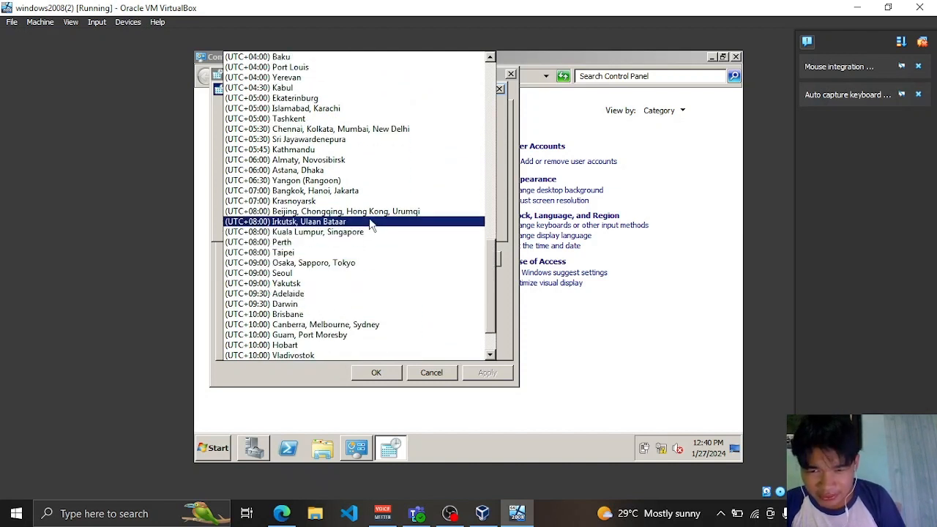
{"action": "left_click", "coordinate": [381, 213]}
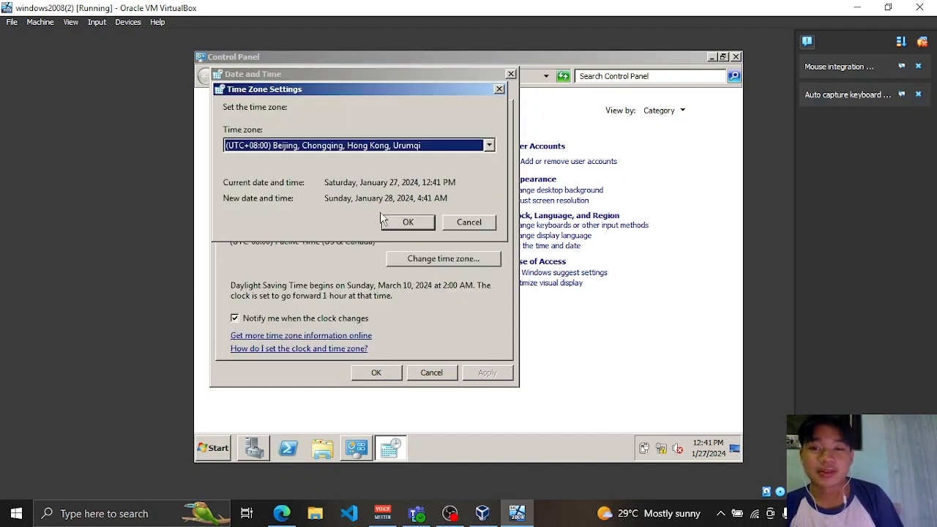
{"action": "left_click", "coordinate": [398, 224]}
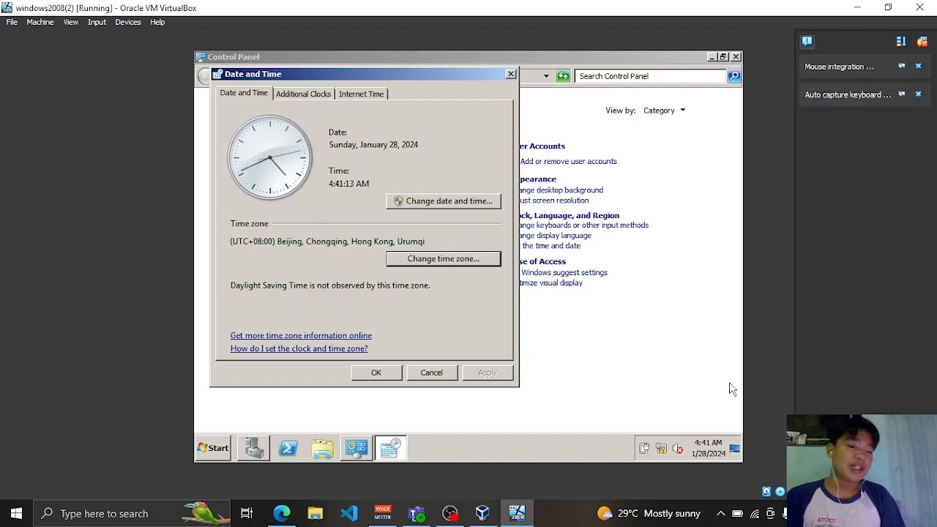
- Set the clock to 12:42 PM on January 27, 2024 and close Date and Time
{"action": "left_click", "coordinate": [421, 204]}
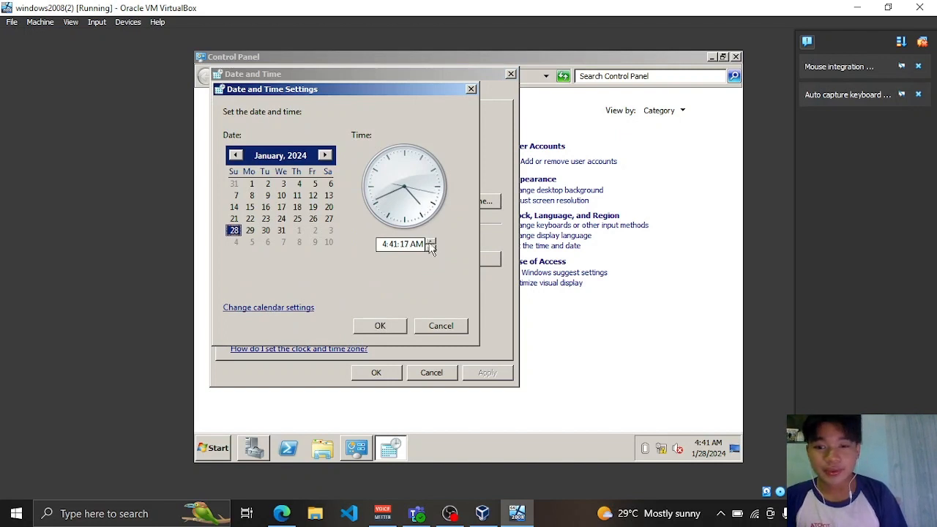
{"action": "left_click", "coordinate": [430, 242]}
{"action": "left_click", "coordinate": [418, 245]}
{"action": "type", "text": "p"}
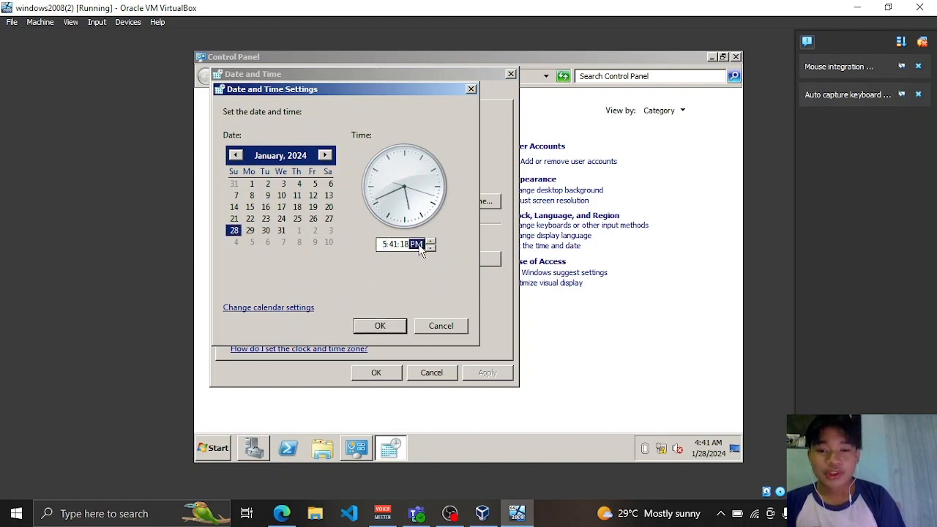
{"action": "left_click", "coordinate": [385, 244]}
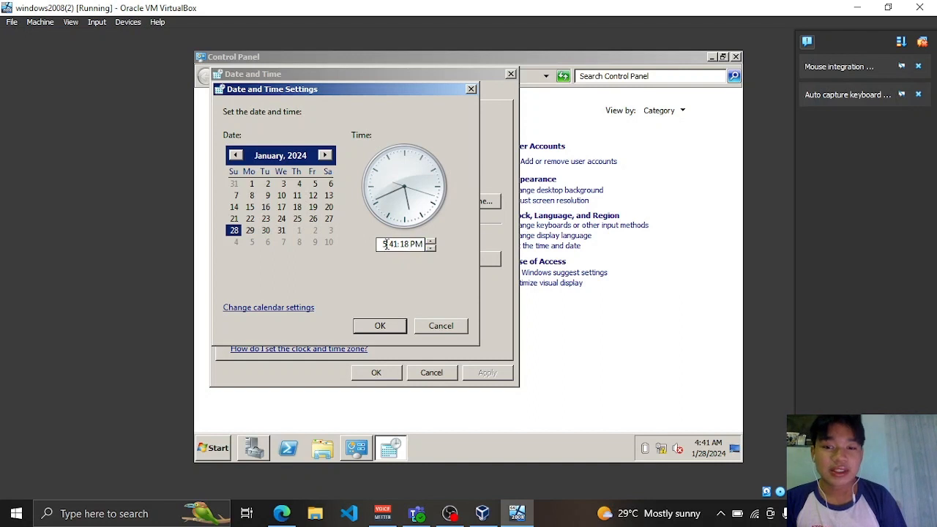
{"action": "key", "text": "BackSpace"}
{"action": "type", "text": "12"}
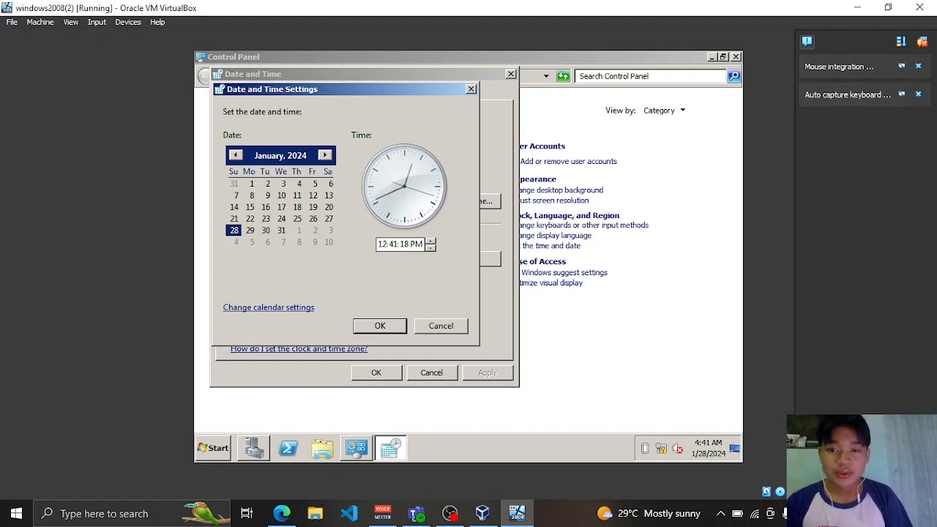
{"action": "left_click", "coordinate": [397, 243]}
{"action": "type", "text": "42"}
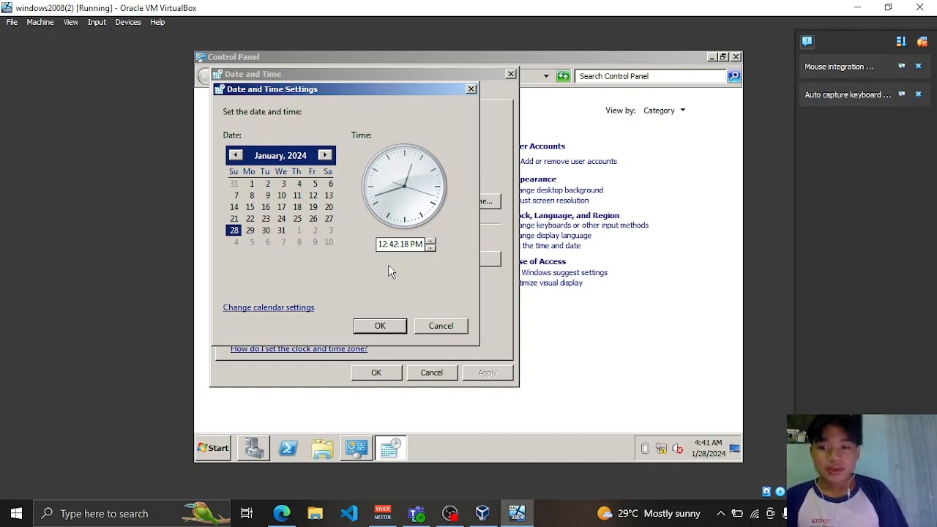
{"action": "left_click", "coordinate": [329, 219]}
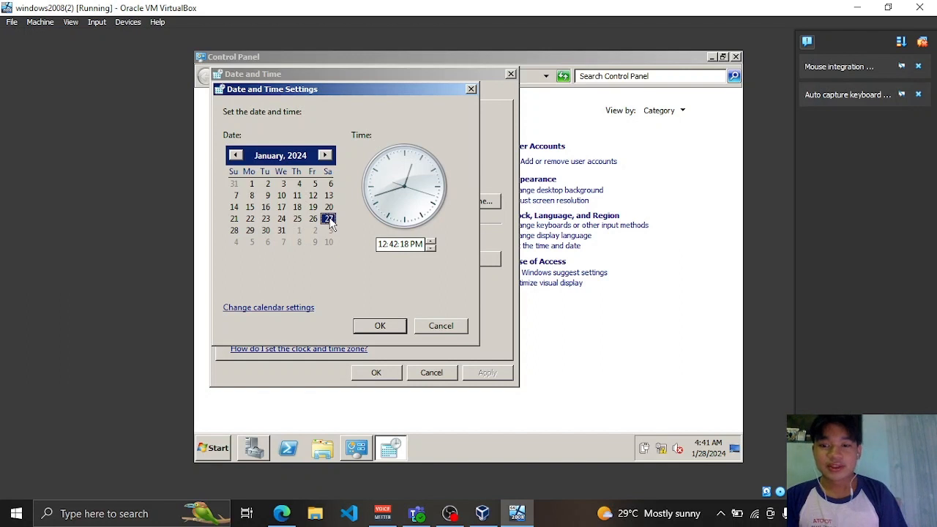
{"action": "left_click", "coordinate": [380, 326]}
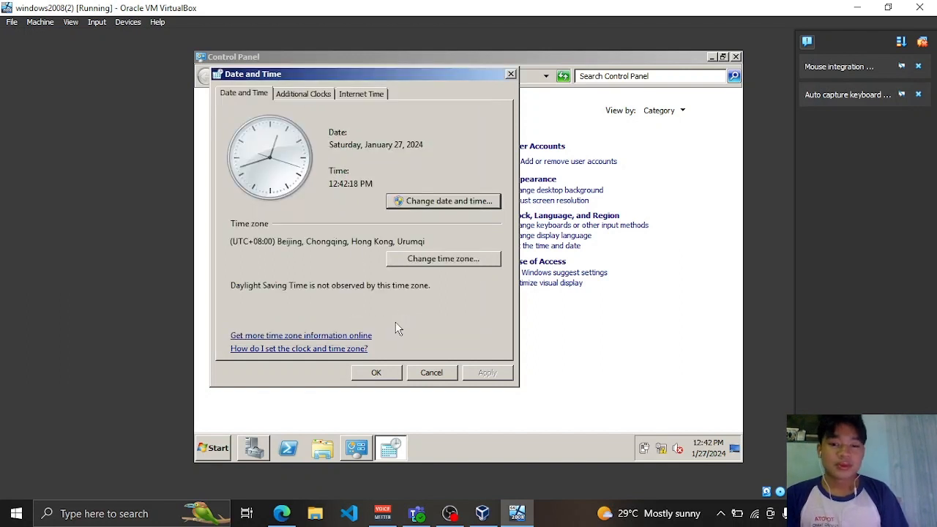
{"action": "left_click", "coordinate": [382, 376]}
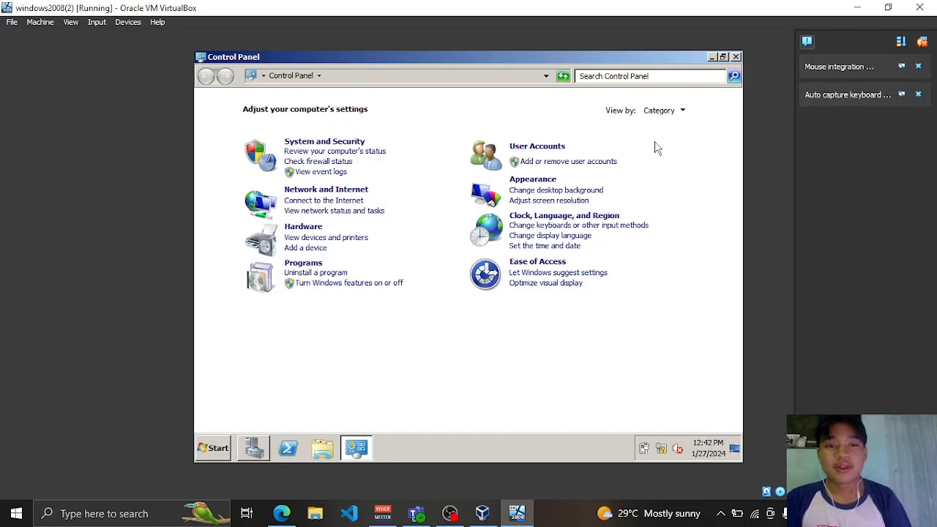
- Close Control Panel and open Network Connections through the Network and Sharing Center's adapter settings
{"action": "left_click", "coordinate": [736, 58]}
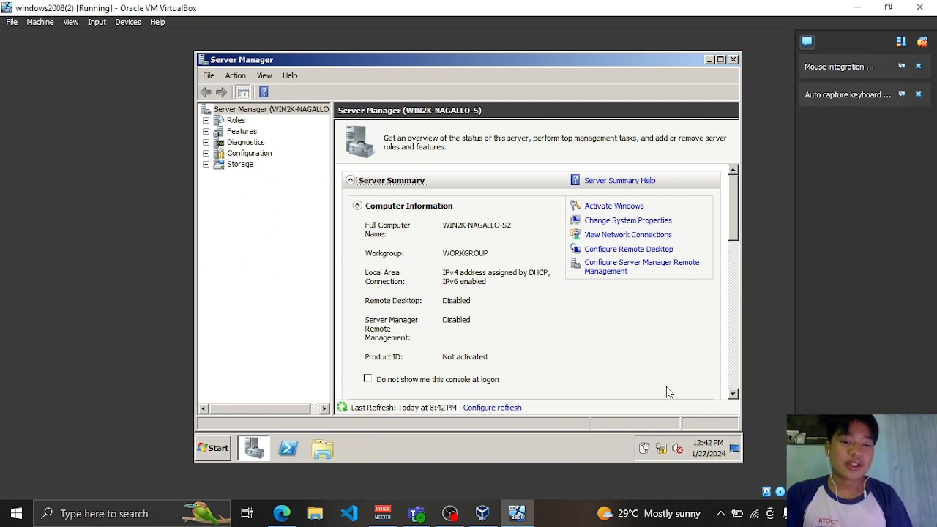
{"action": "left_click", "coordinate": [661, 451]}
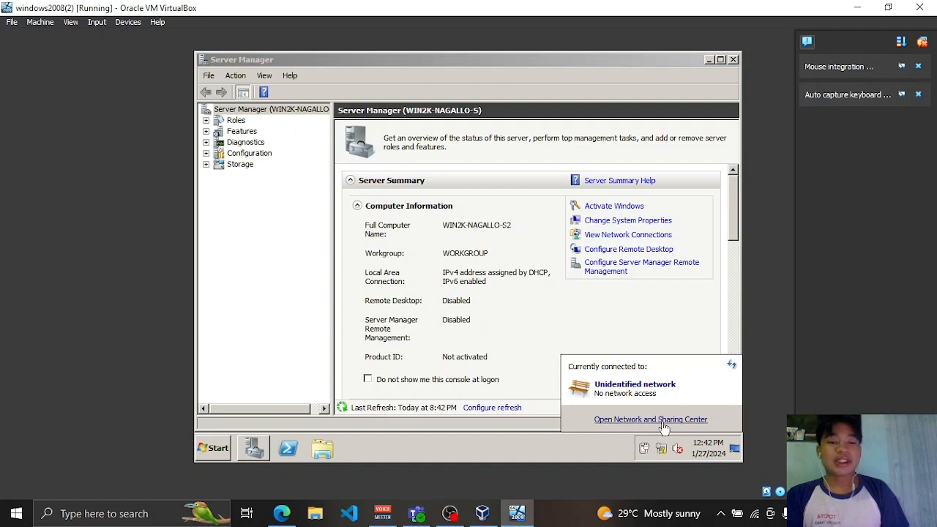
{"action": "left_click", "coordinate": [663, 420]}
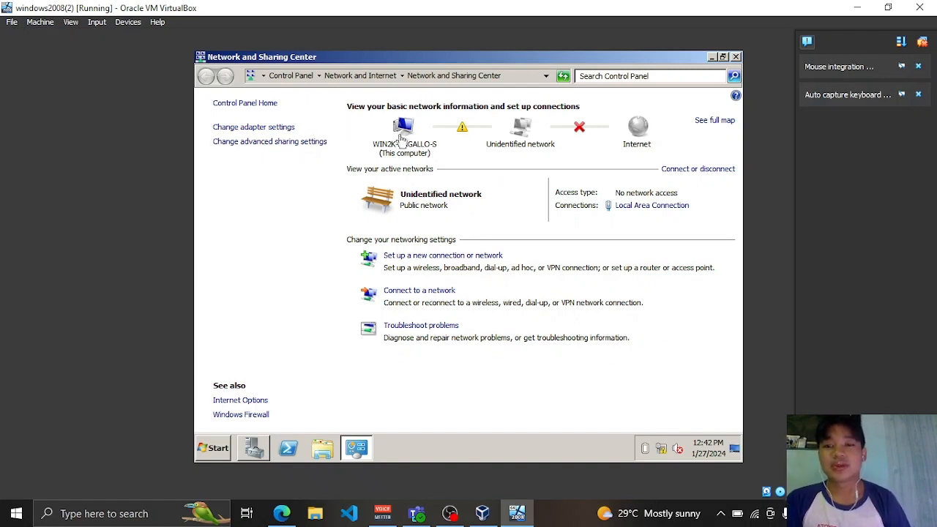
{"action": "left_click", "coordinate": [284, 132]}
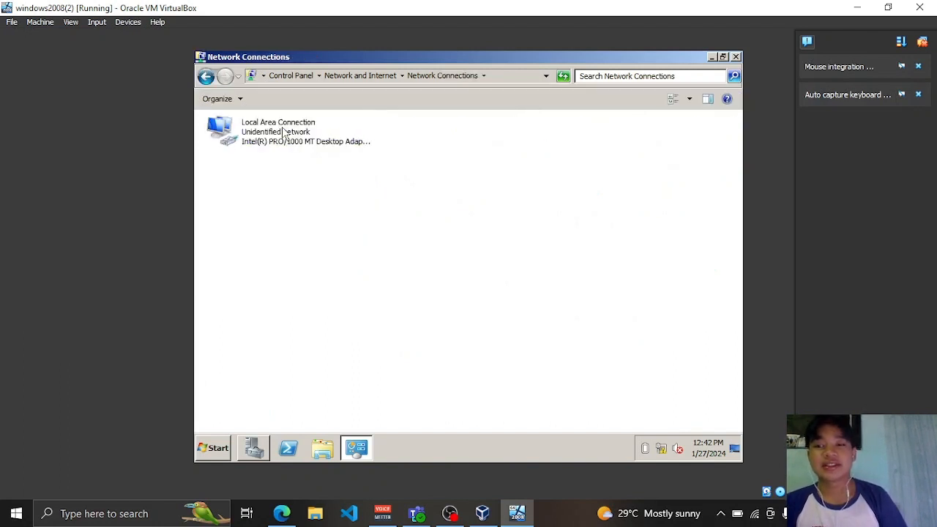
- Uncheck IPv6 in Local Area Connection properties and open the IPv4 properties
{"action": "right_click", "coordinate": [227, 137]}
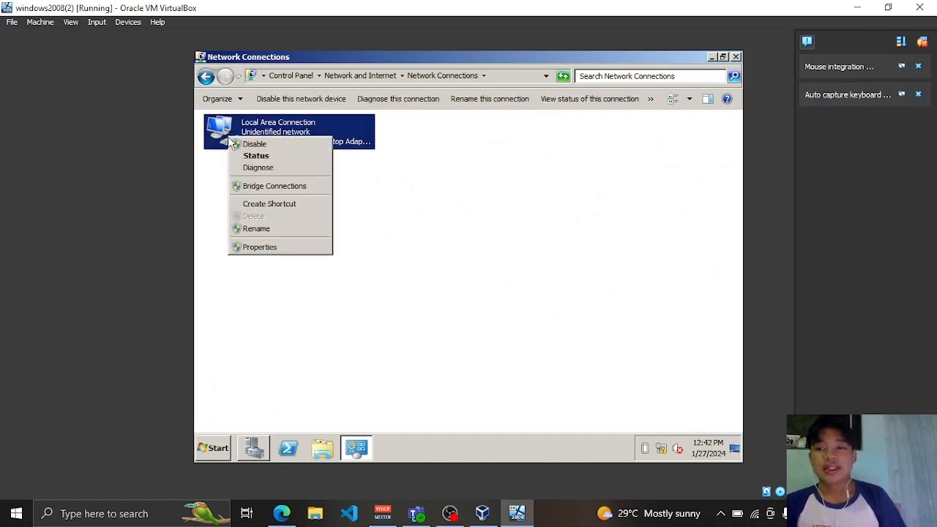
{"action": "left_click", "coordinate": [275, 249]}
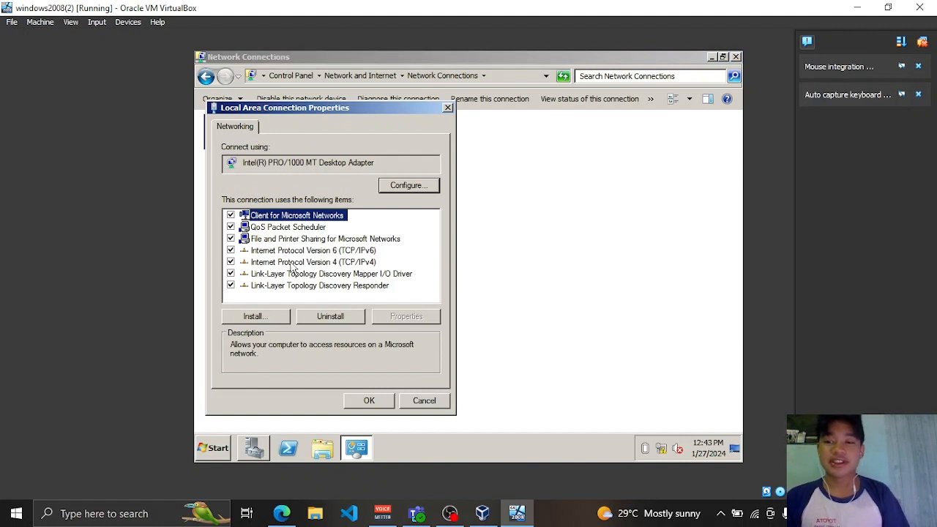
{"action": "left_click", "coordinate": [230, 251]}
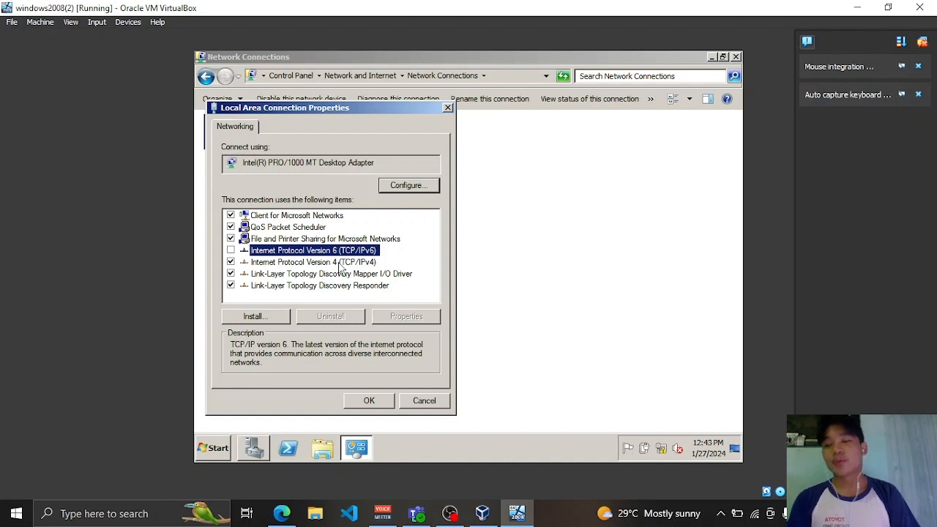
{"action": "left_click", "coordinate": [258, 264]}
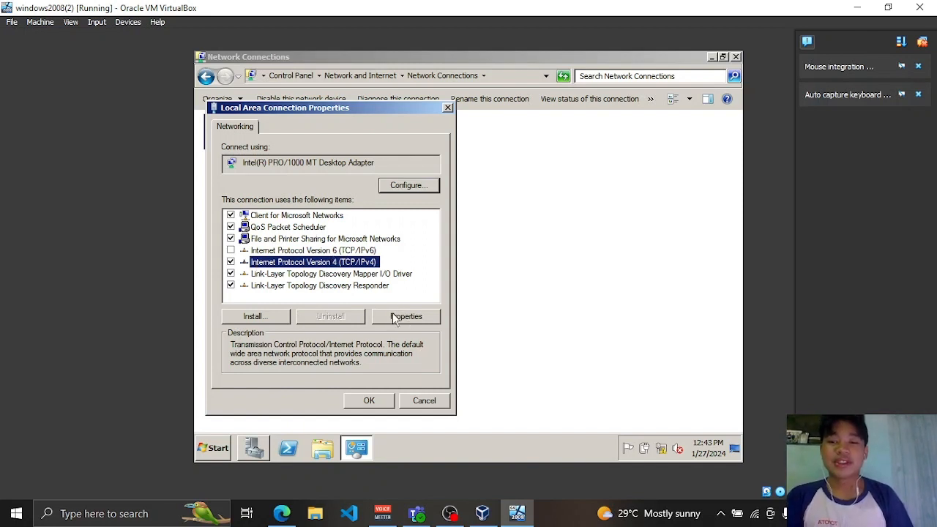
{"action": "left_click", "coordinate": [413, 323]}
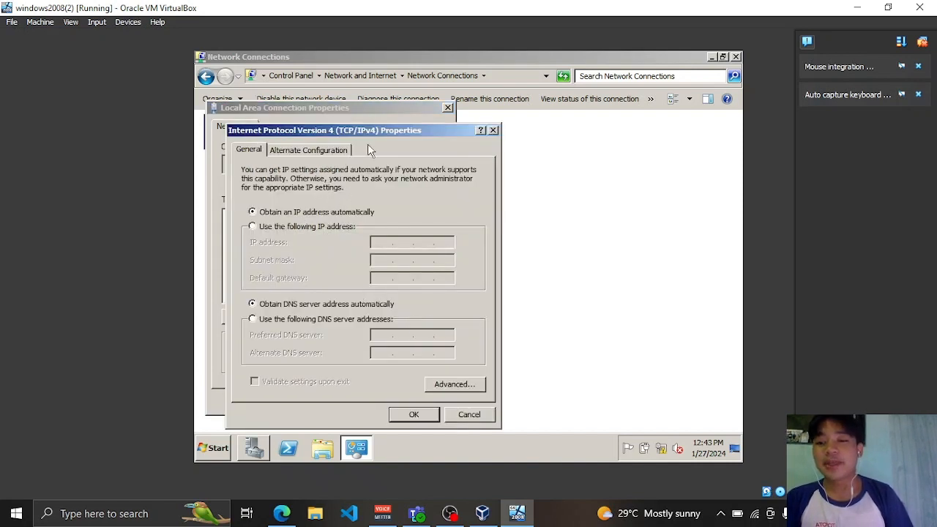
- Assign static IP 192.168.1.1, subnet mask 255.255.255.0 and gateway 192.168.1.10
{"action": "left_click_drag", "start_coordinate": [378, 128], "coordinate": [497, 125]}
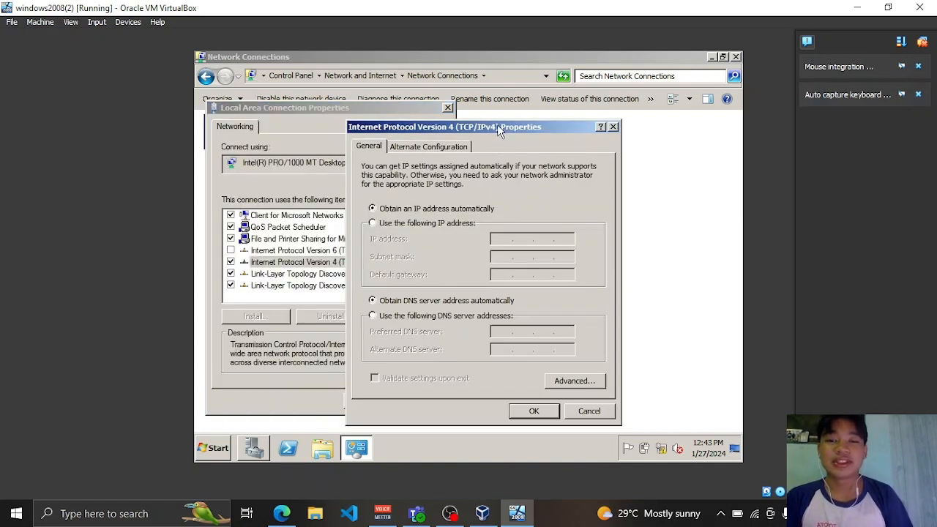
{"action": "left_click", "coordinate": [408, 227]}
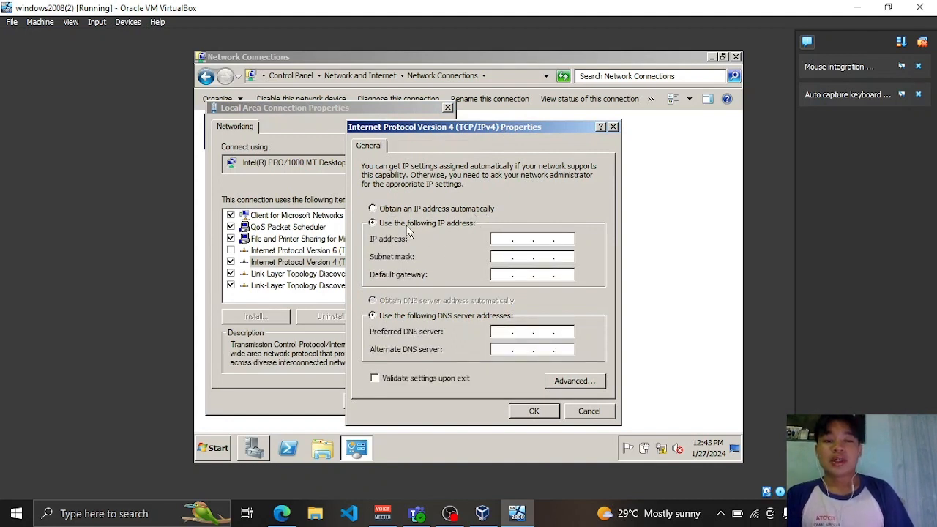
{"action": "left_click", "coordinate": [503, 239]}
{"action": "type", "text": "192 . "}
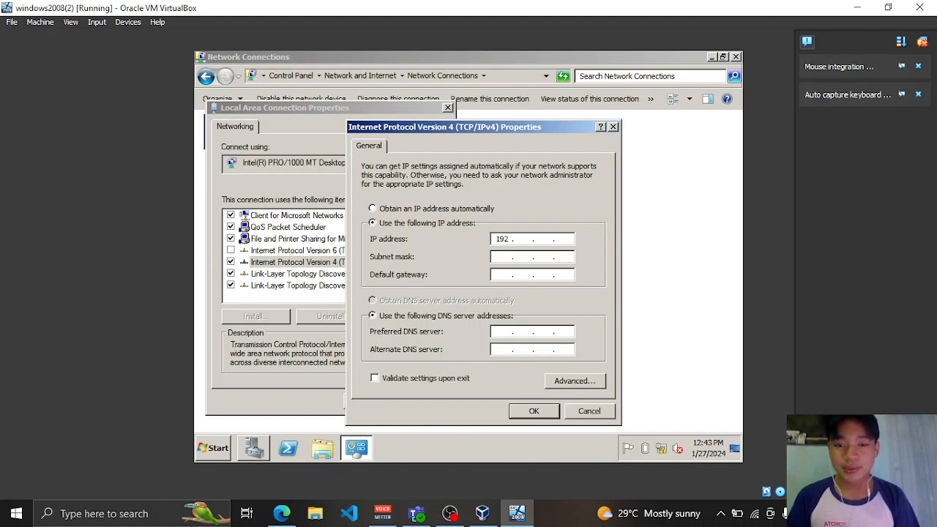
{"action": "type", "text": "1 "}
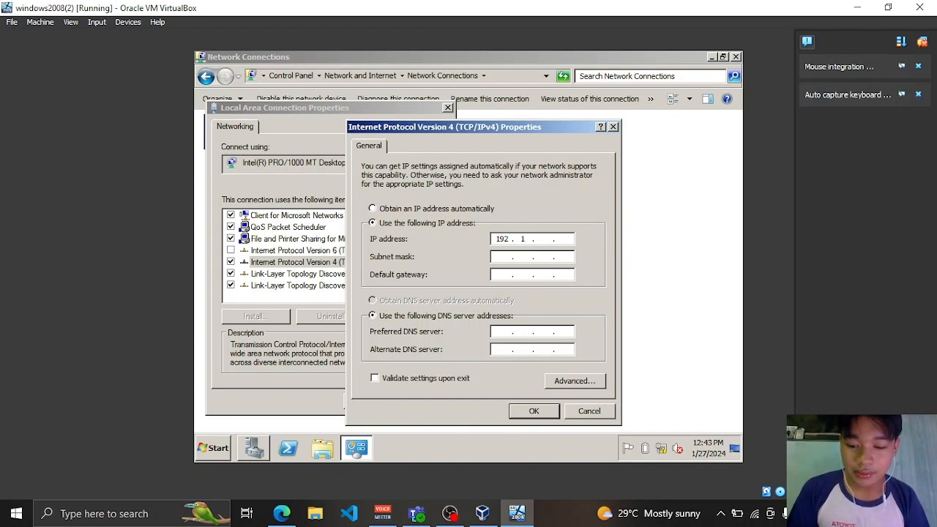
{"action": "type", "text": "68 . 11"}
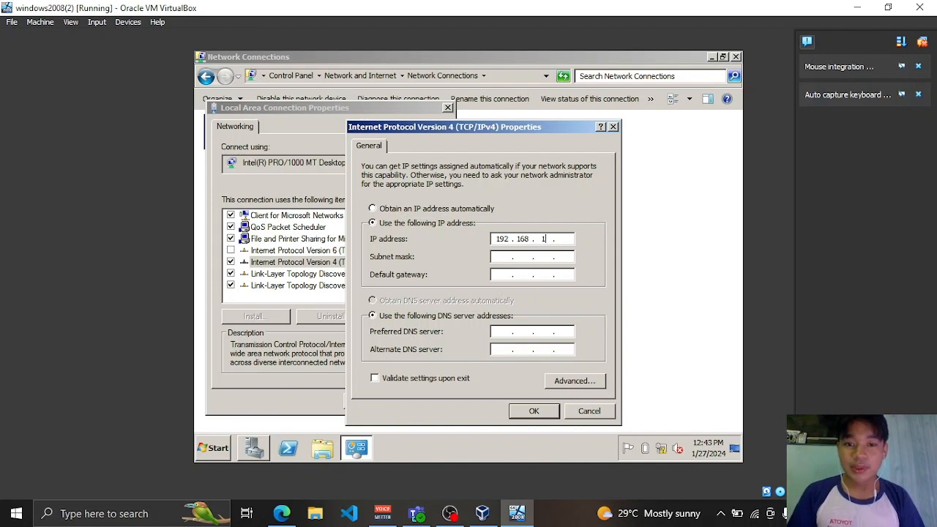
{"action": "key", "text": "BackSpace"}
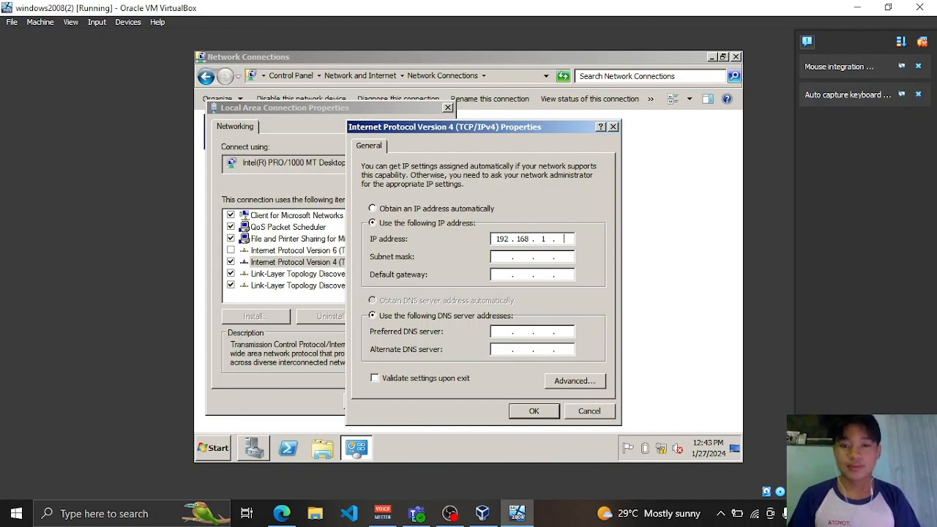
{"action": "type", "text": "1"}
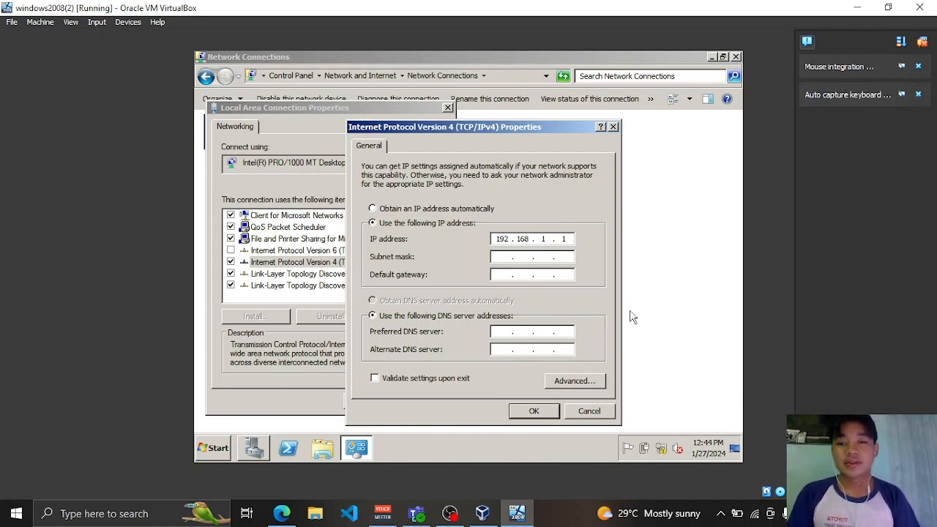
{"action": "left_click", "coordinate": [505, 256]}
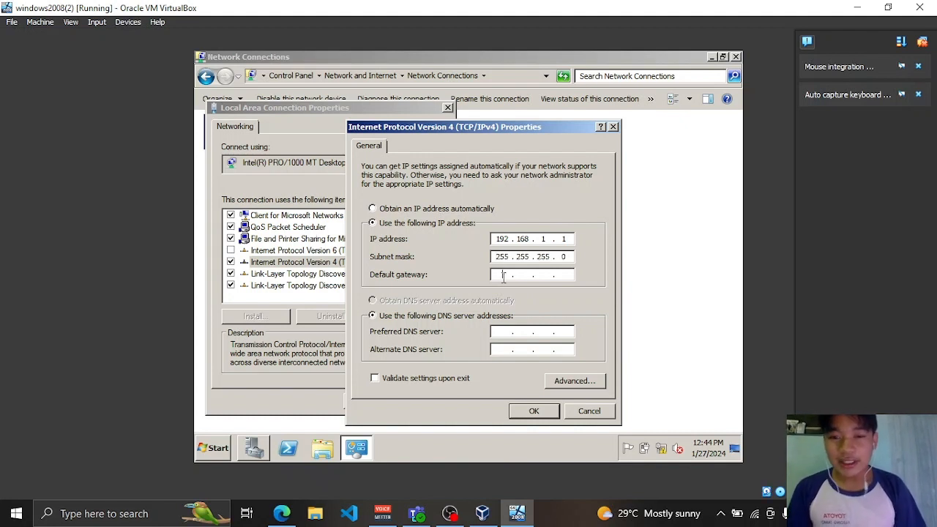
{"action": "left_click", "coordinate": [503, 275]}
{"action": "type", "text": "192 . "}
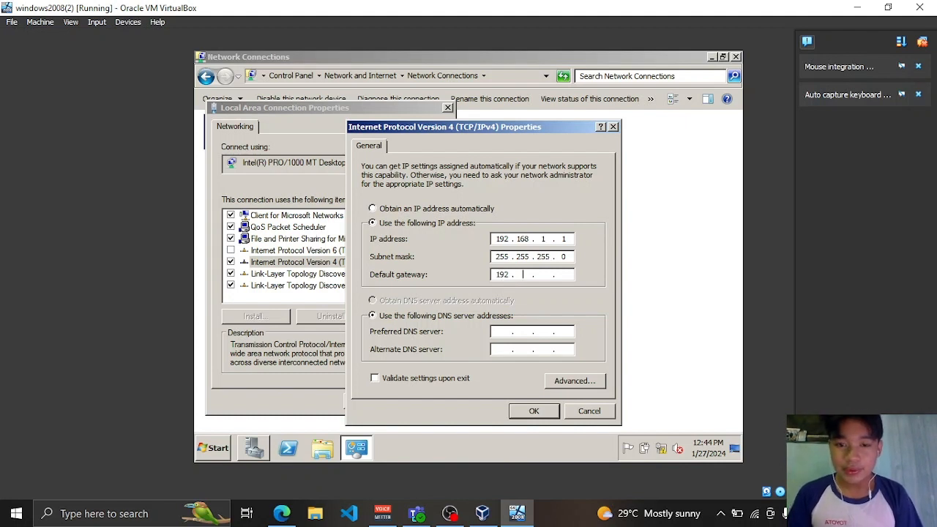
{"action": "type", "text": "168 . 1 . "}
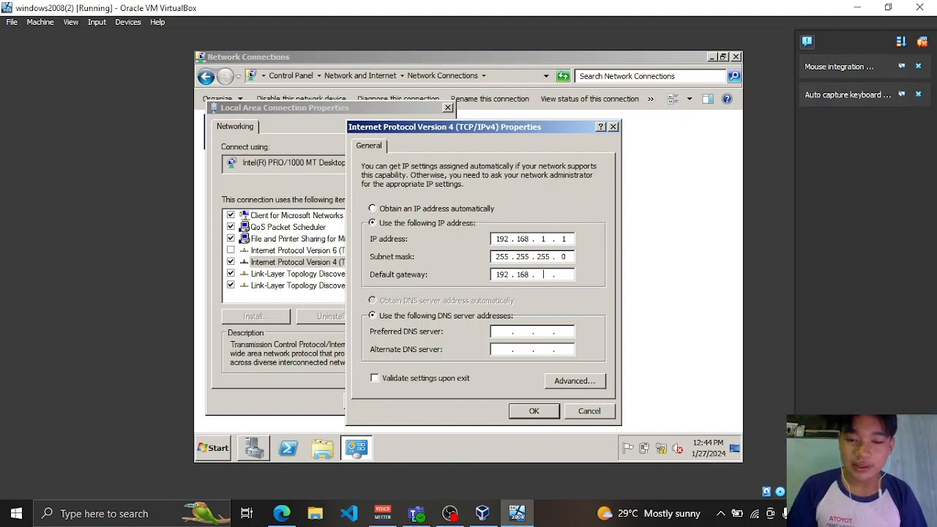
{"action": "type", "text": "1"}
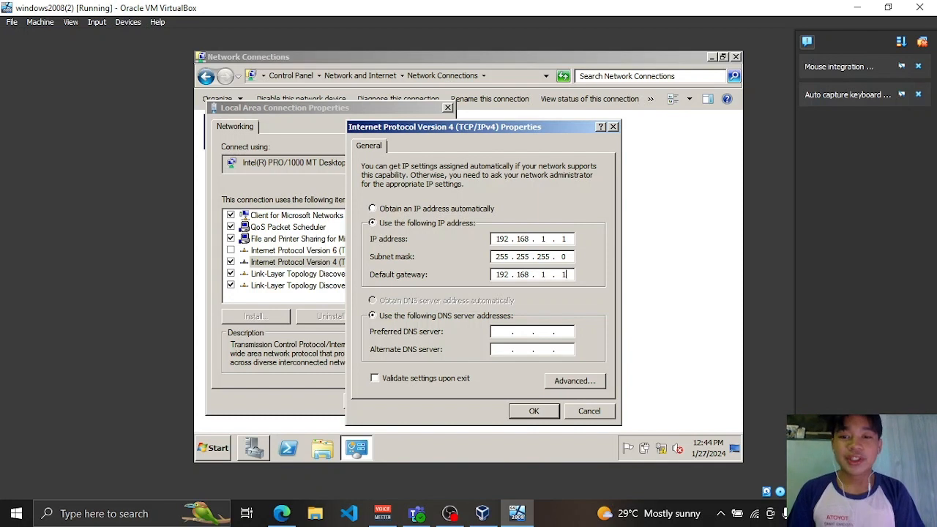
{"action": "type", "text": "0"}
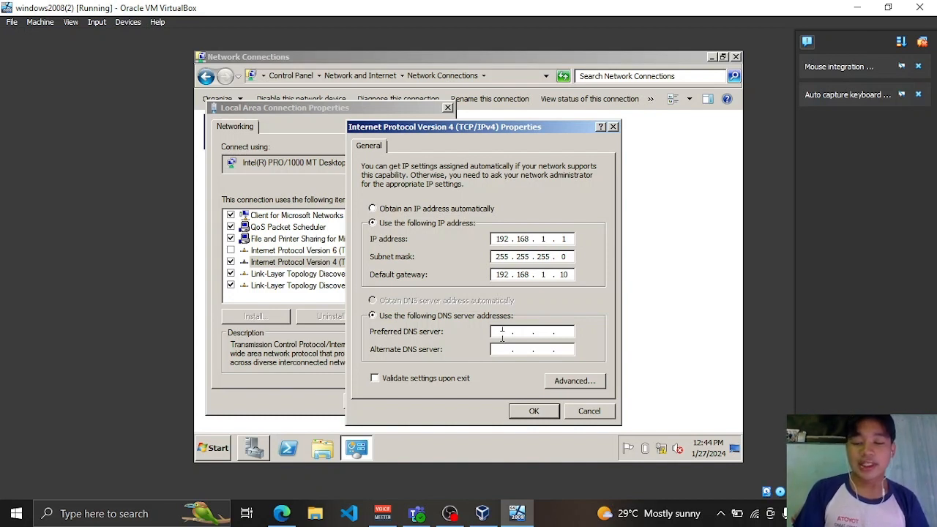
- Set the preferred DNS server to 8.8.8.8, save, and close the adapter properties
{"action": "type", "text": "8."}
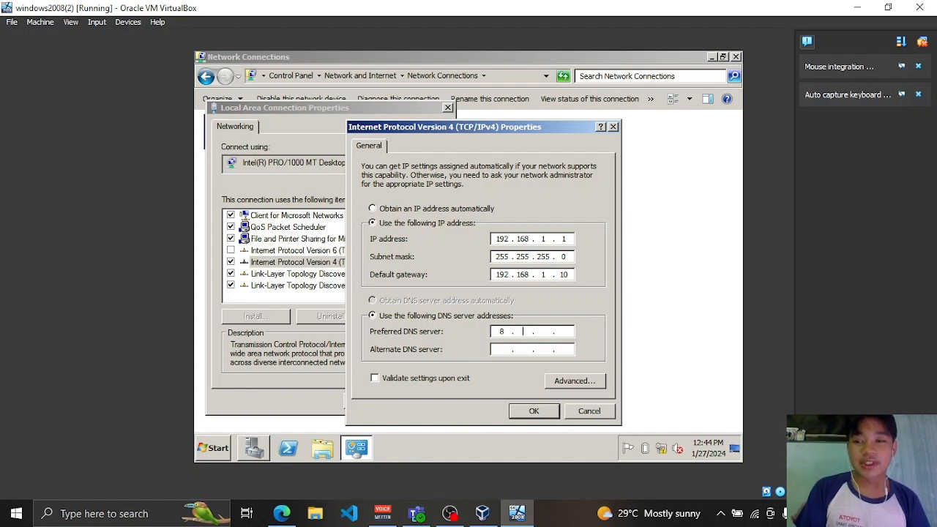
{"action": "type", "text": "8.8"}
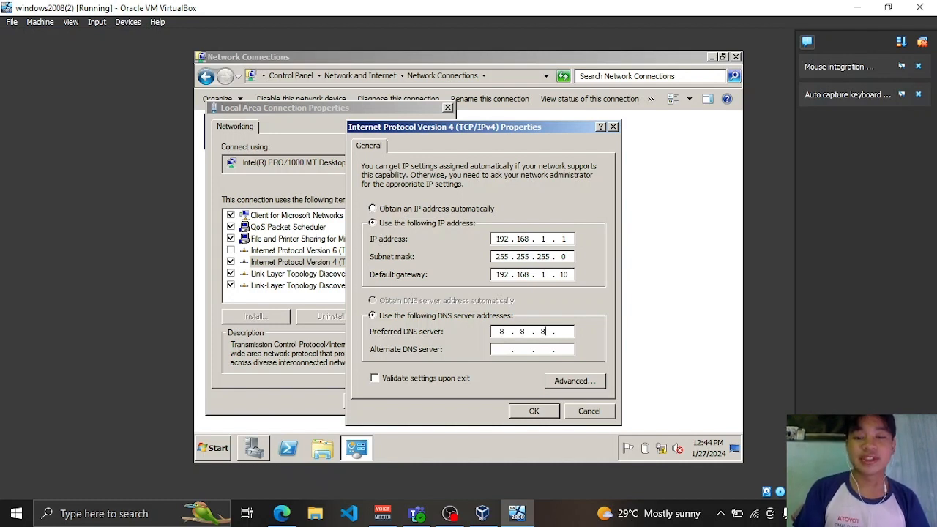
{"action": "type", "text": ".8"}
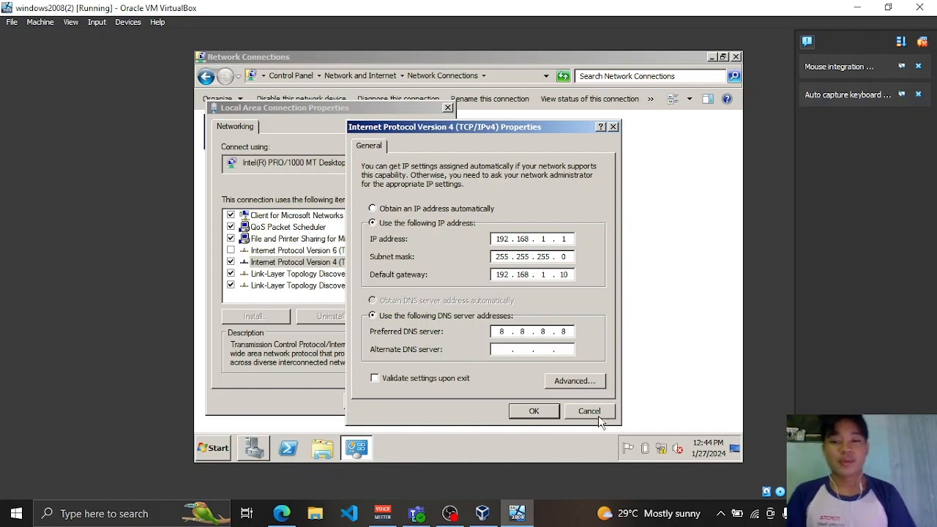
{"action": "left_click", "coordinate": [535, 411]}
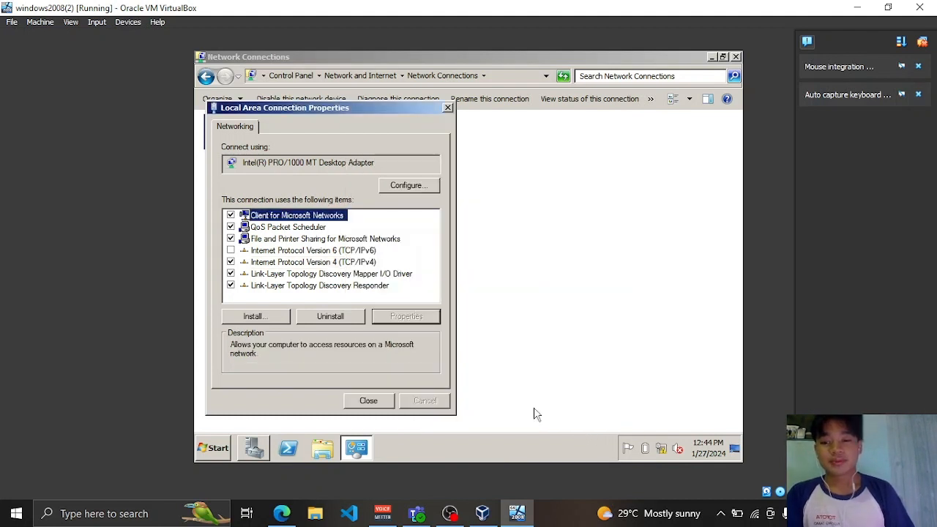
{"action": "left_click", "coordinate": [372, 404]}
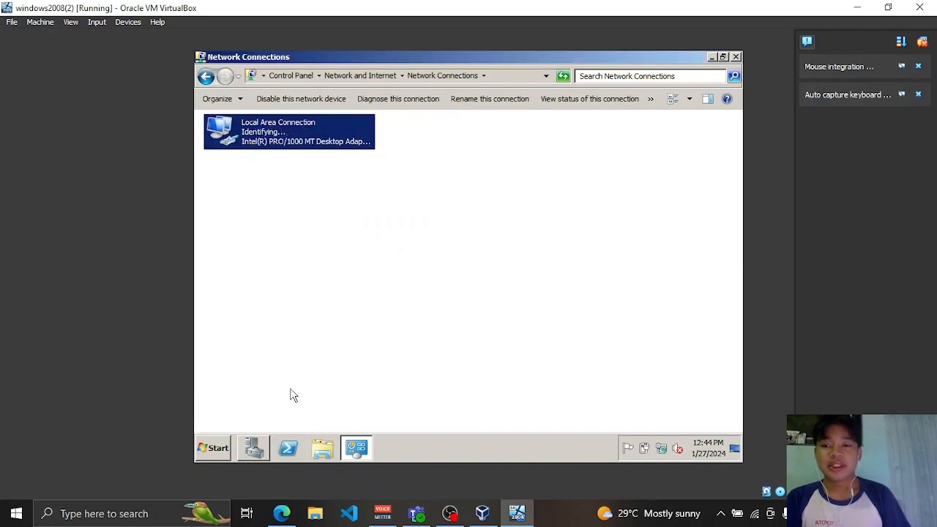
- Bring Server Manager forward, scroll through its summary, and select Roles in the tree
{"action": "left_click", "coordinate": [253, 450]}
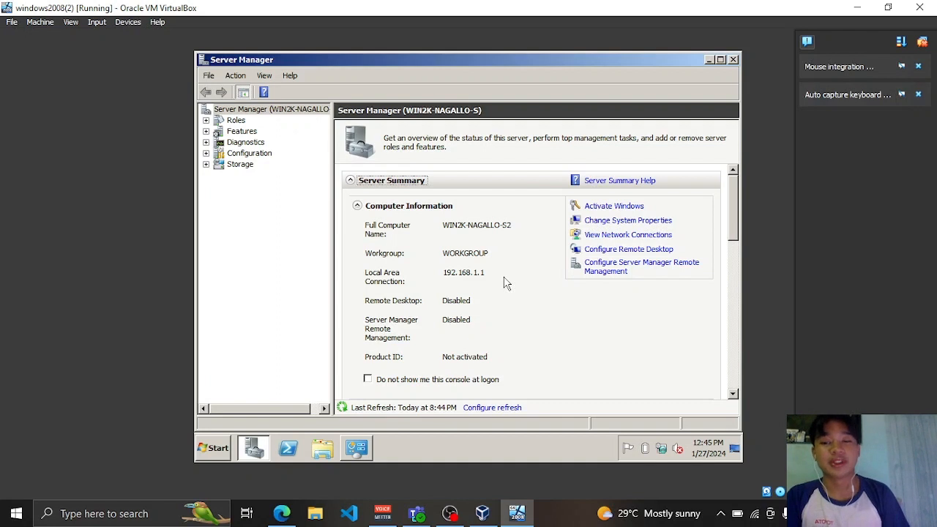
{"action": "scroll", "coordinate": [505, 281], "scroll_direction": "down", "scroll_amount": 5}
{"action": "scroll", "coordinate": [505, 281], "scroll_direction": "down", "scroll_amount": 2}
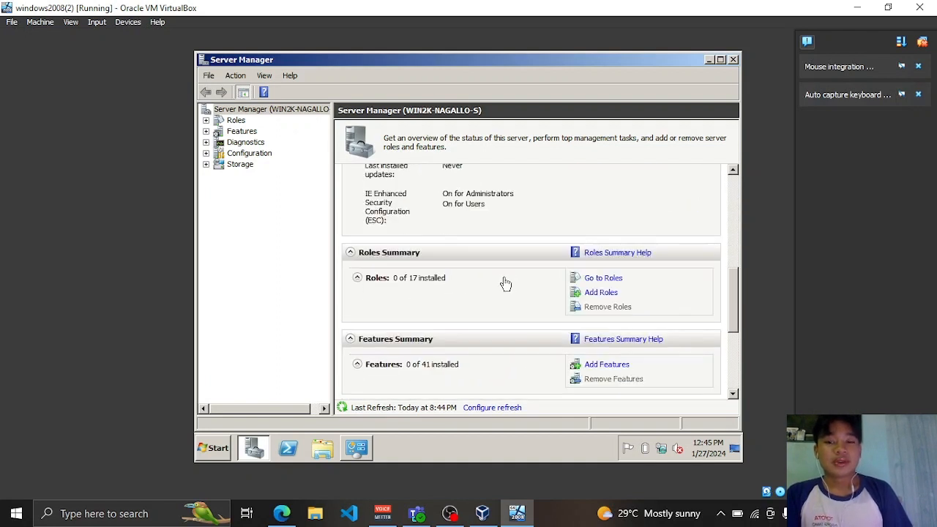
{"action": "scroll", "coordinate": [505, 282], "scroll_direction": "up", "scroll_amount": 8}
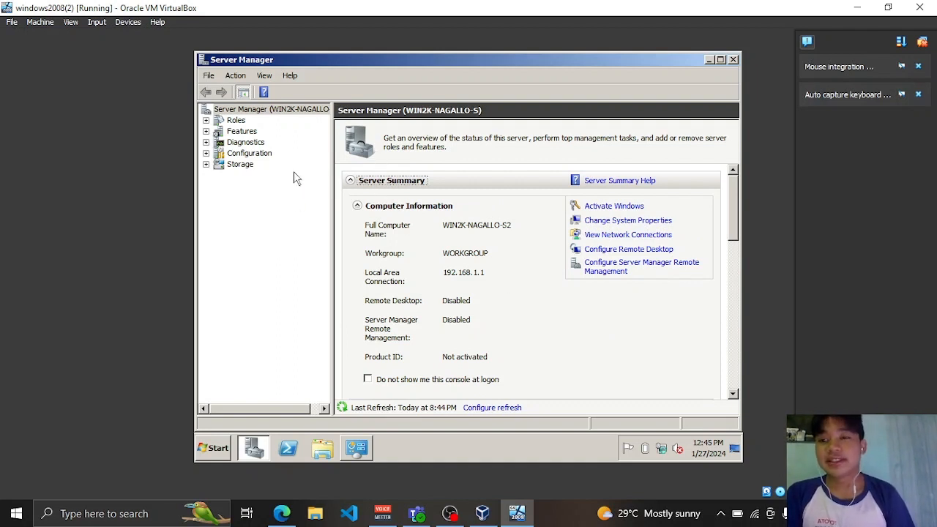
{"action": "left_click", "coordinate": [206, 121]}
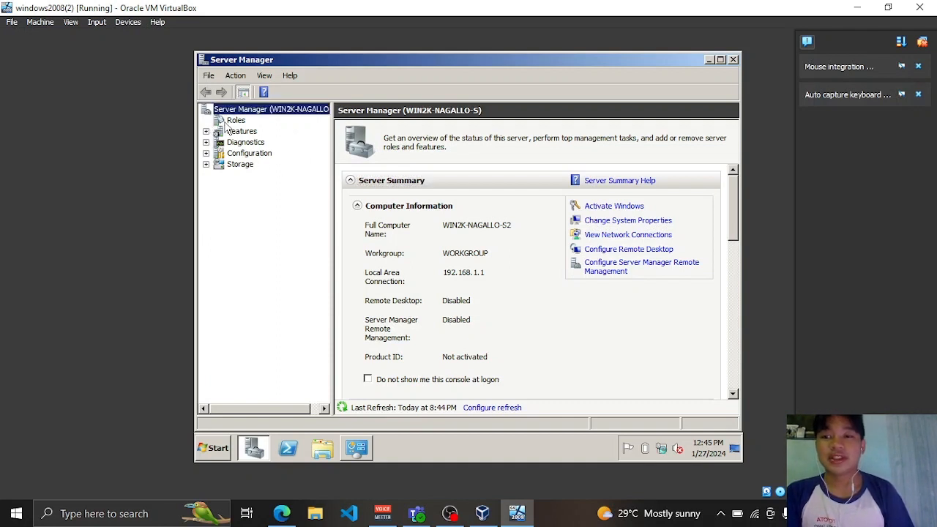
{"action": "left_click", "coordinate": [232, 122]}
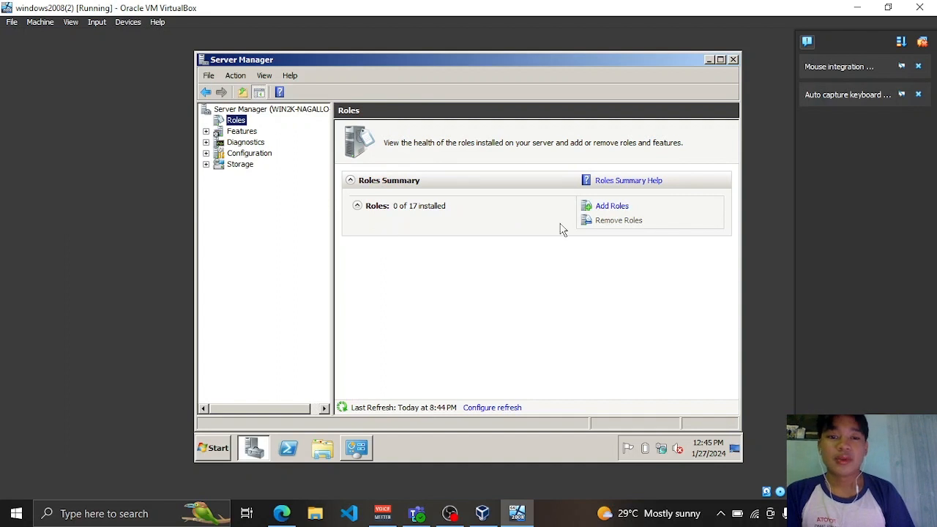
- Open the Add Roles Wizard from the Roles Summary pane in Server Manager
{"action": "left_click", "coordinate": [601, 210]}
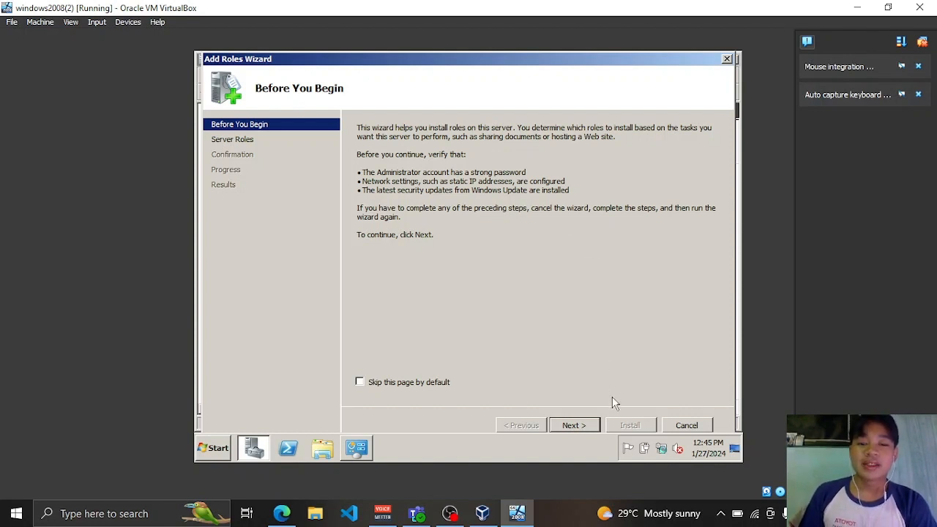
- Select Active Directory Domain Services with required .NET Framework 3.5.1 features and begin installing
{"action": "left_click", "coordinate": [562, 425]}
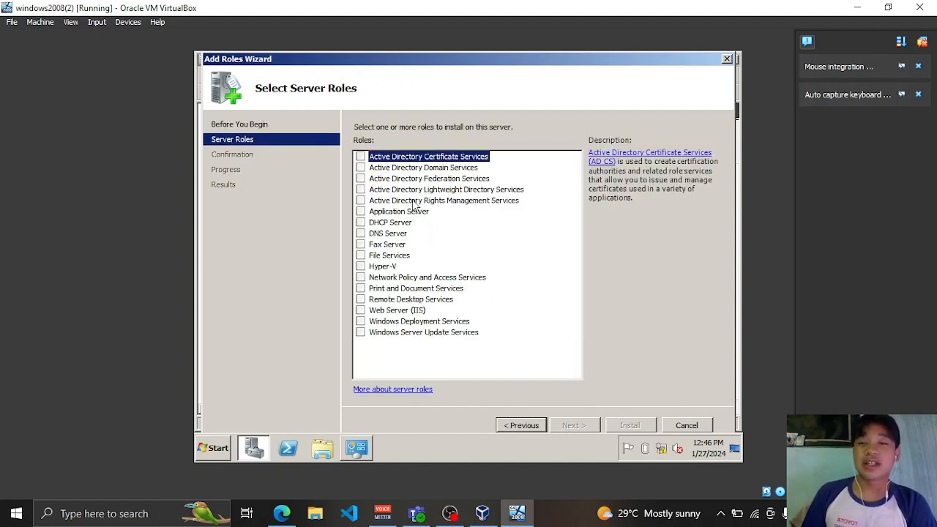
{"action": "left_click", "coordinate": [361, 168]}
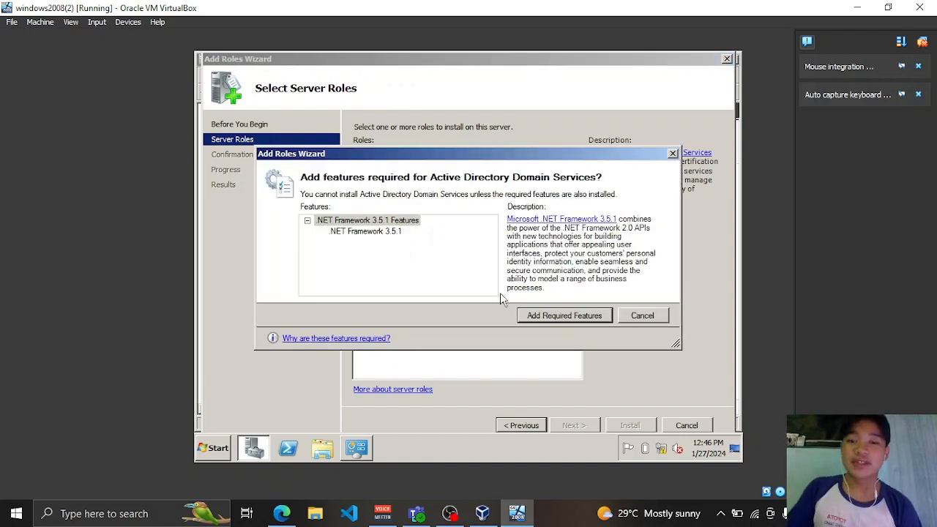
{"action": "left_click", "coordinate": [563, 317]}
{"action": "left_click", "coordinate": [574, 425]}
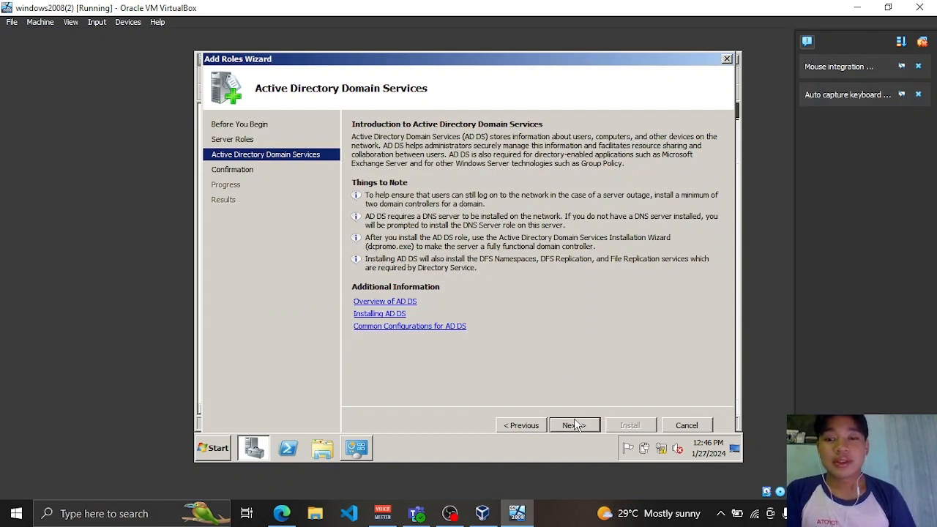
{"action": "left_click", "coordinate": [575, 425]}
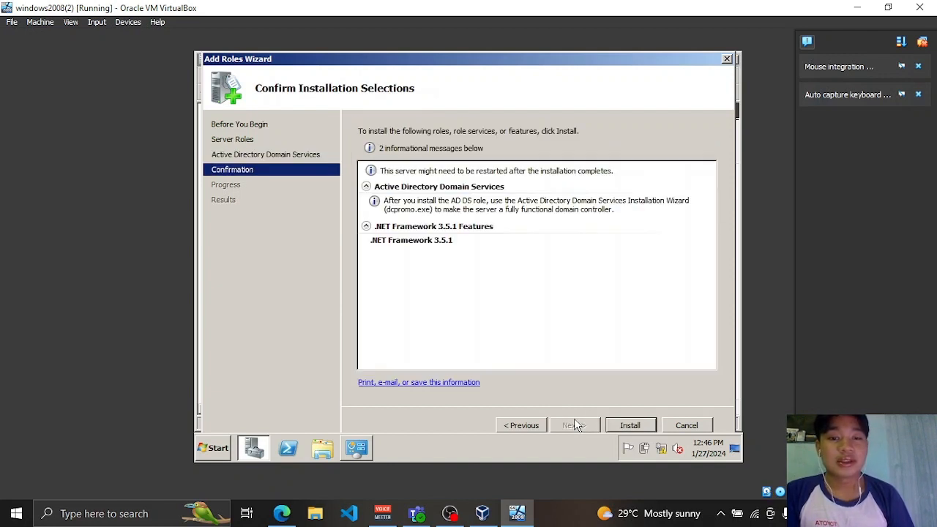
{"action": "left_click", "coordinate": [628, 428]}
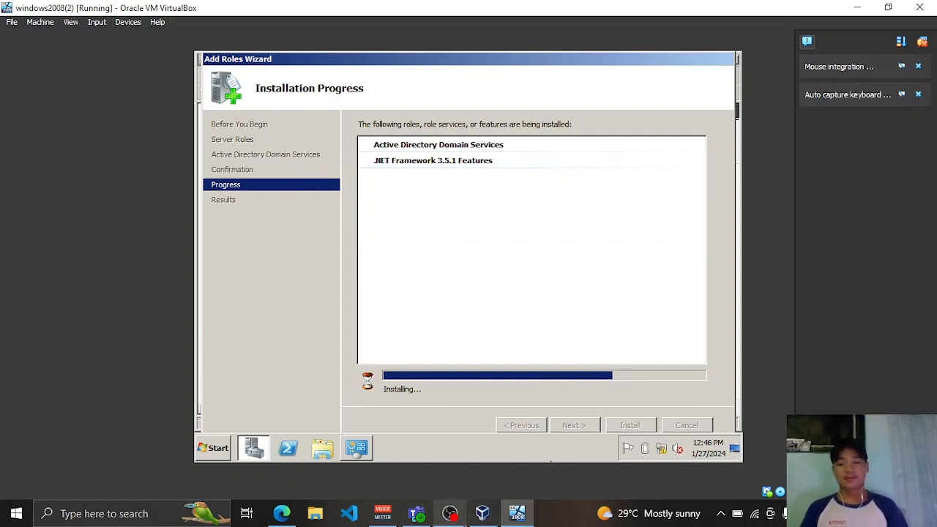
- Wait until AD DS and .NET Framework 3.5.1 Features both report Installation succeeded
{"action": "left_click", "coordinate": [449, 513]}
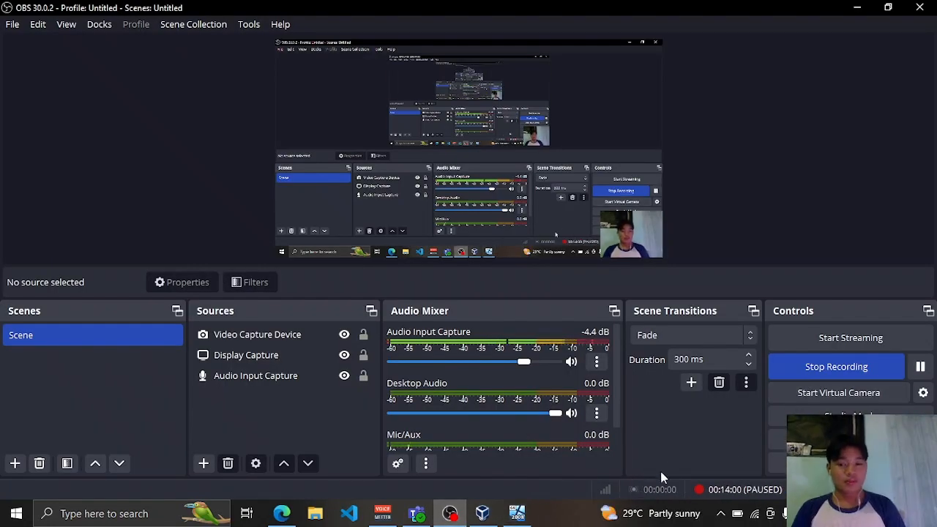
{"action": "left_click", "coordinate": [518, 513]}
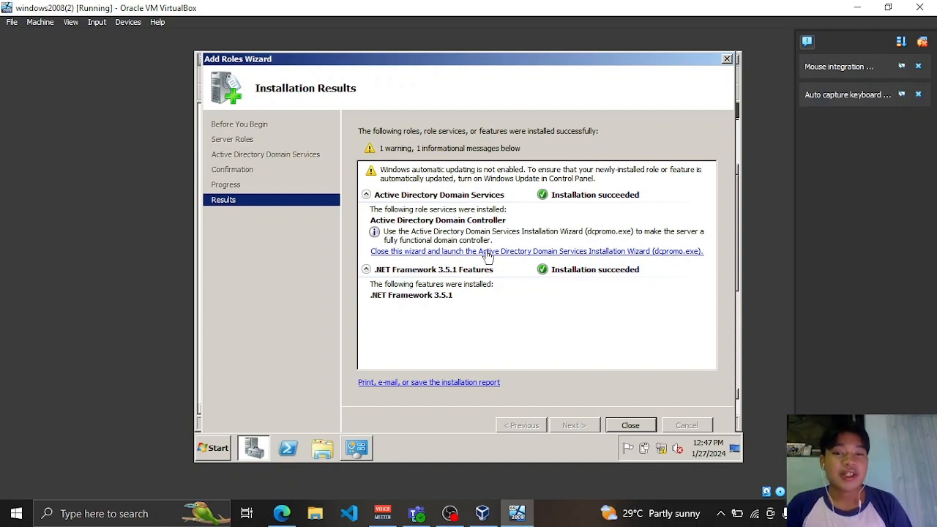
- Run dcpromo.exe and choose 'Create a new domain in a new forest'
{"action": "left_click", "coordinate": [541, 253]}
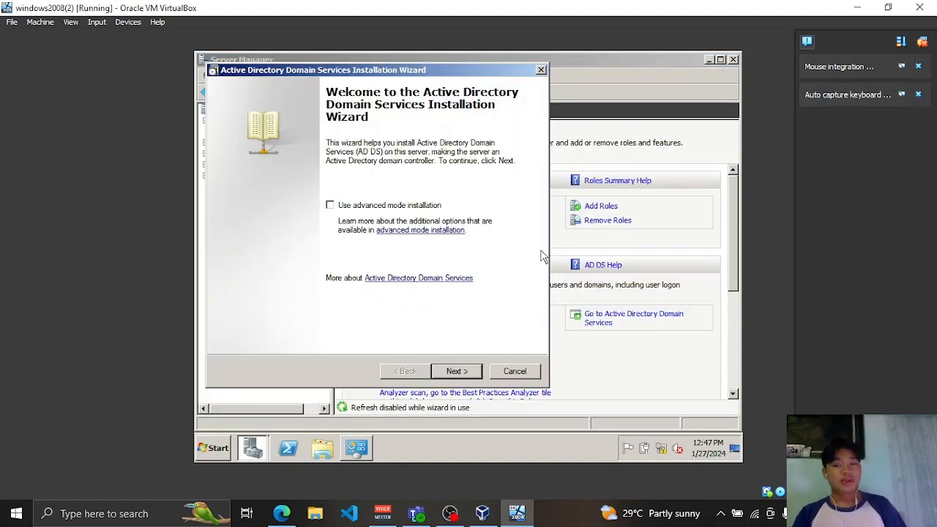
{"action": "left_click", "coordinate": [455, 371]}
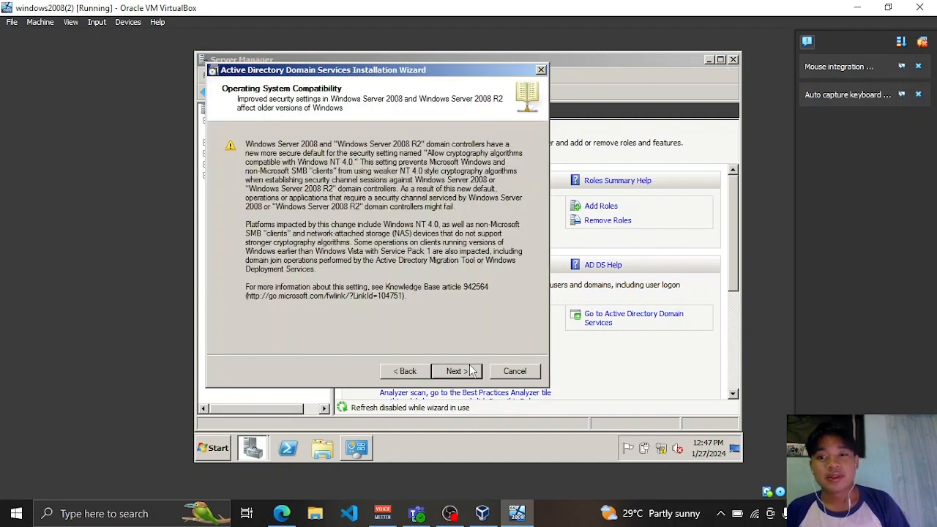
{"action": "left_click", "coordinate": [468, 371]}
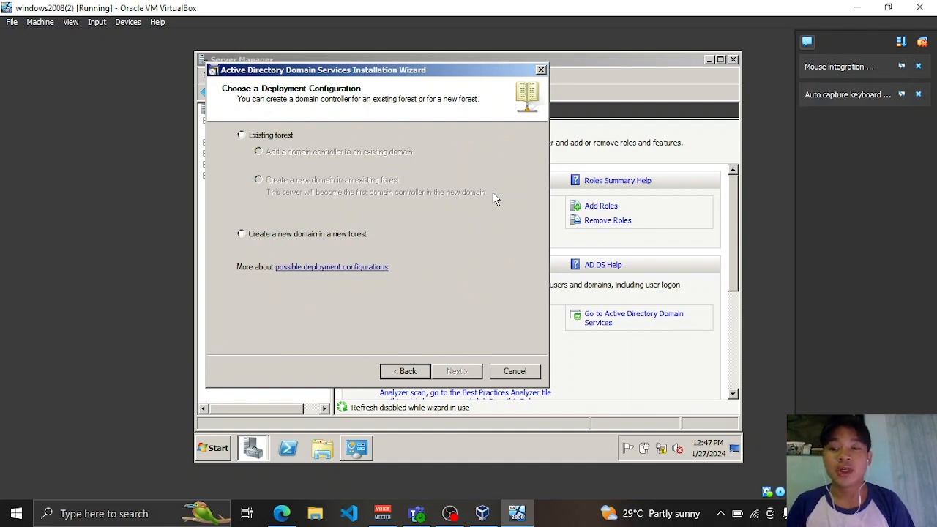
{"action": "left_click", "coordinate": [314, 233]}
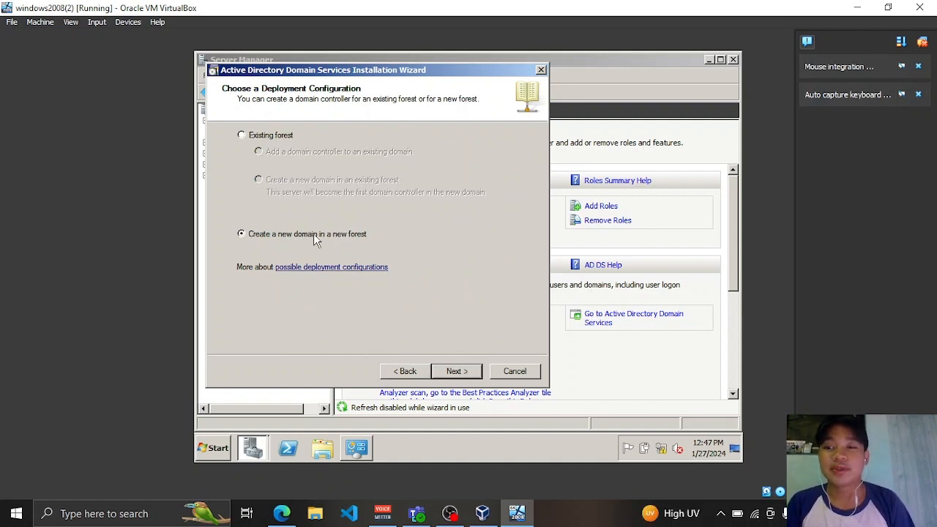
{"action": "left_click", "coordinate": [457, 372]}
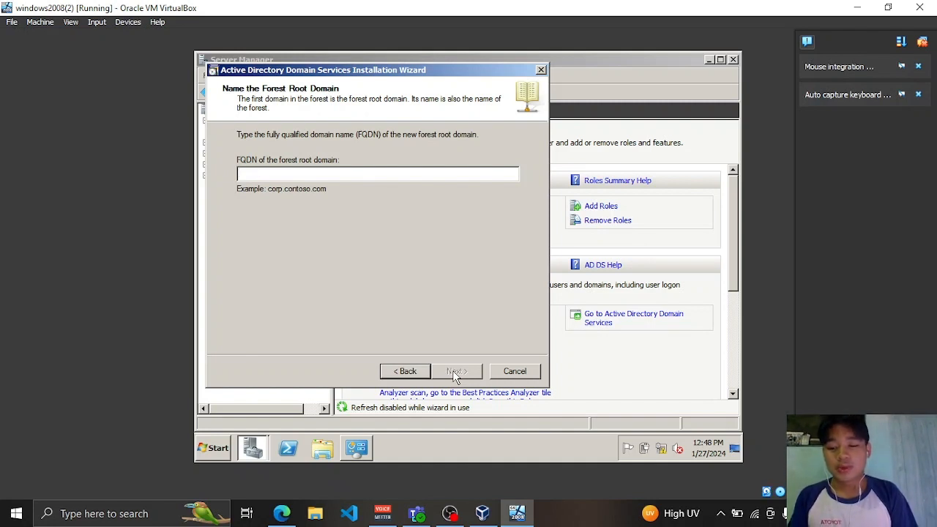
- Enter nagallo-ITOS220.com as the forest root domain FQDN and let the name check pass
{"action": "type", "text": "n"}
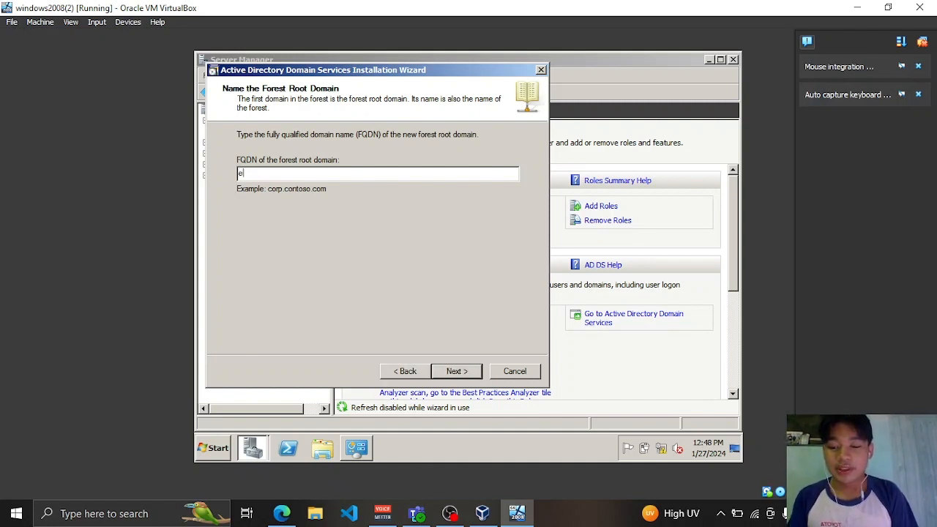
{"action": "key", "text": "BackSpace"}
{"action": "type", "text": "nagall"}
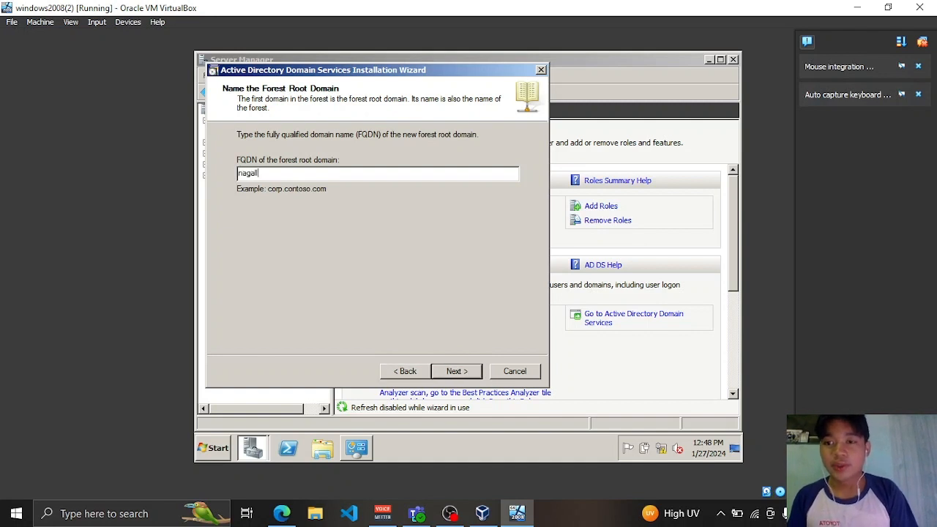
{"action": "type", "text": "o-ITOS"}
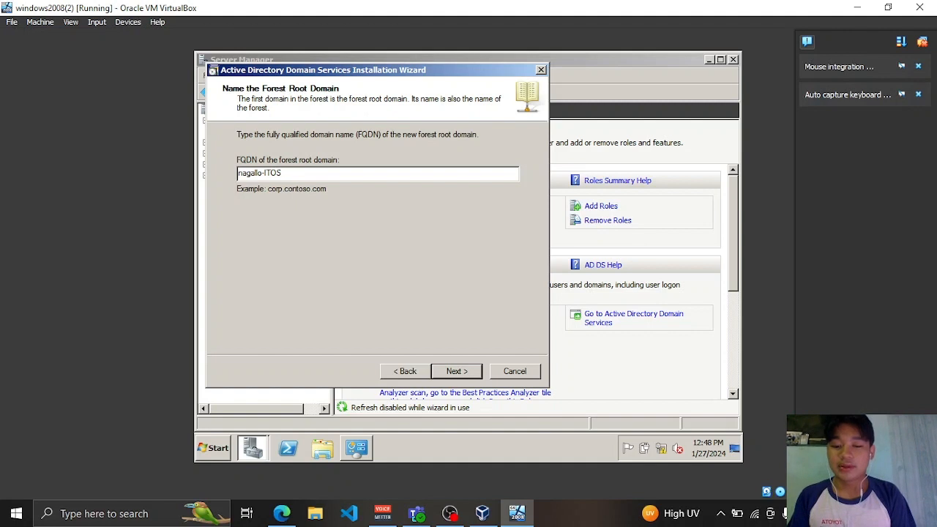
{"action": "type", "text": "220"}
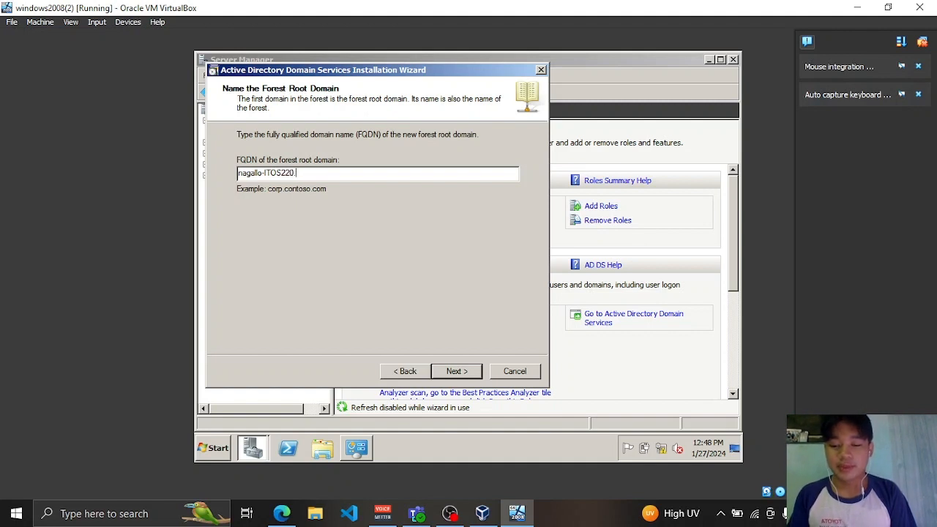
{"action": "type", "text": ".com"}
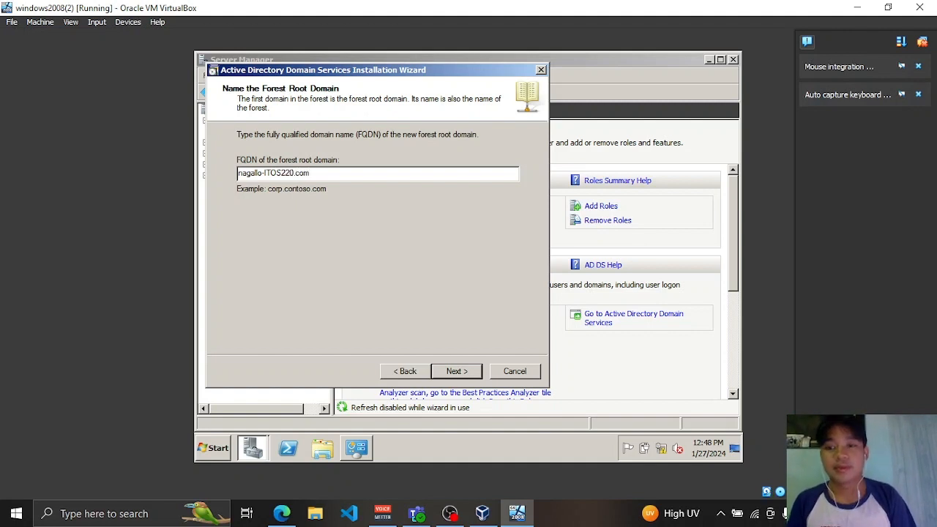
{"action": "left_click", "coordinate": [464, 375]}
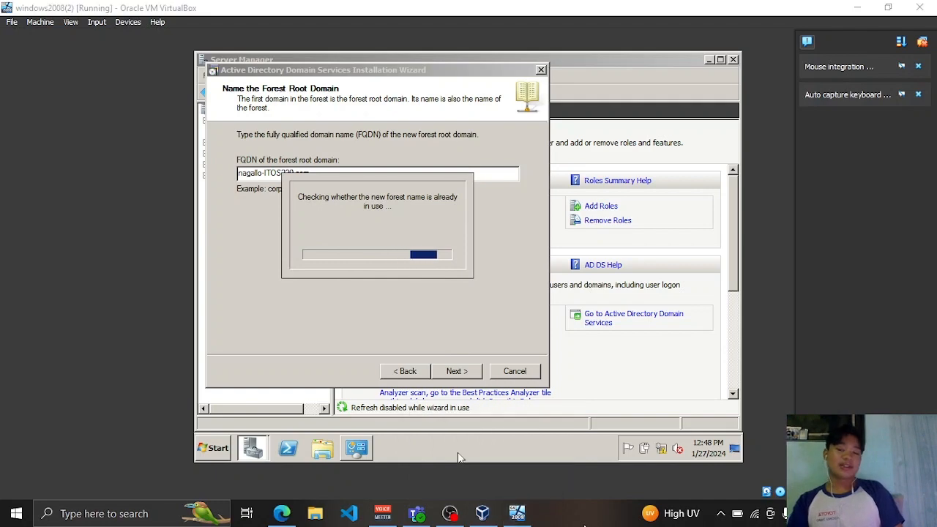
{"action": "left_click", "coordinate": [450, 515]}
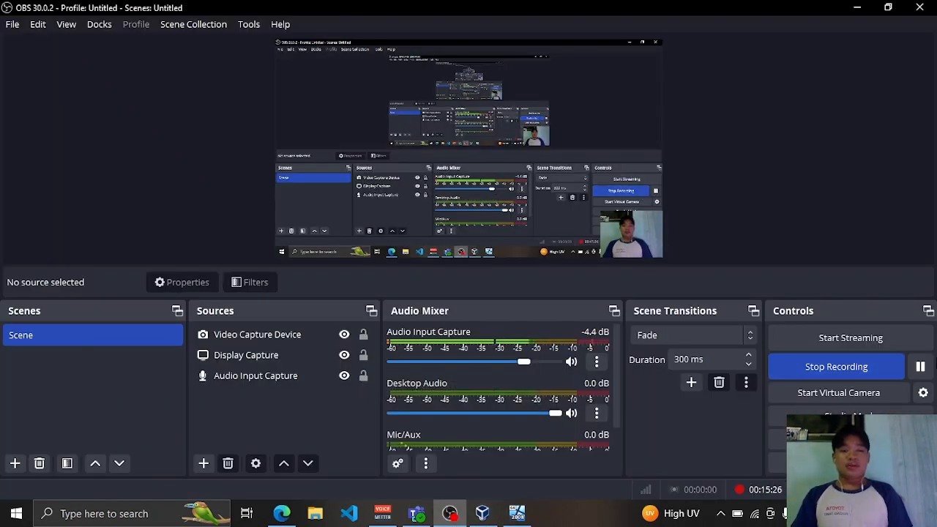
{"action": "left_click", "coordinate": [532, 517]}
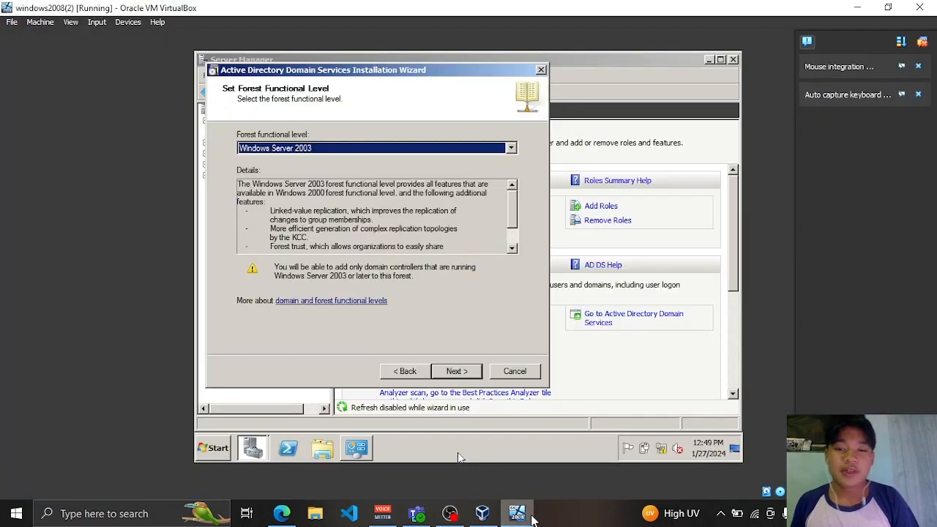
- Choose Windows Server 2008 R2 as the forest functional level and continue
{"action": "left_click", "coordinate": [512, 148]}
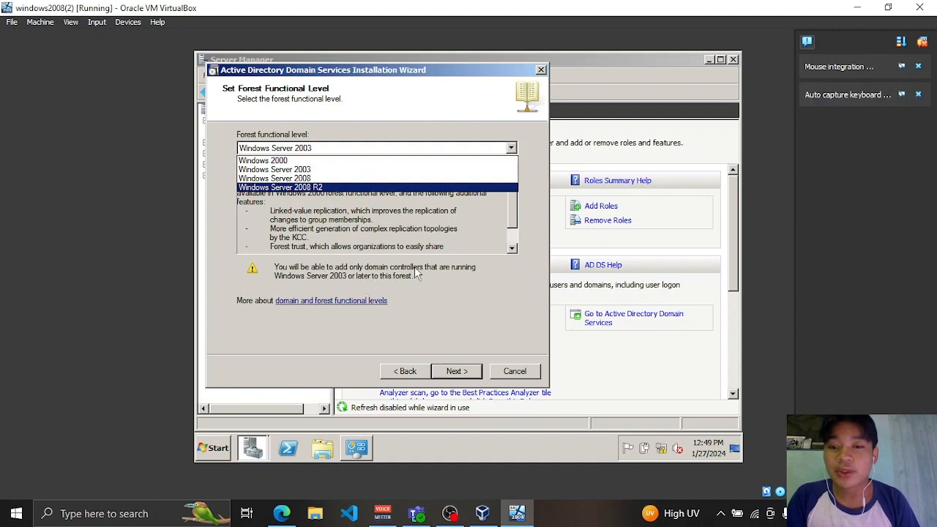
{"action": "left_click", "coordinate": [346, 188]}
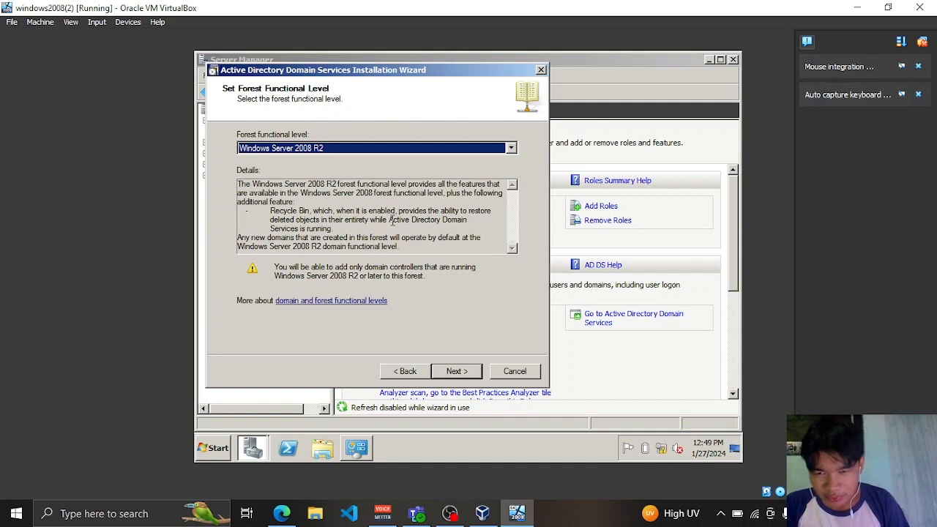
{"action": "left_click", "coordinate": [457, 371]}
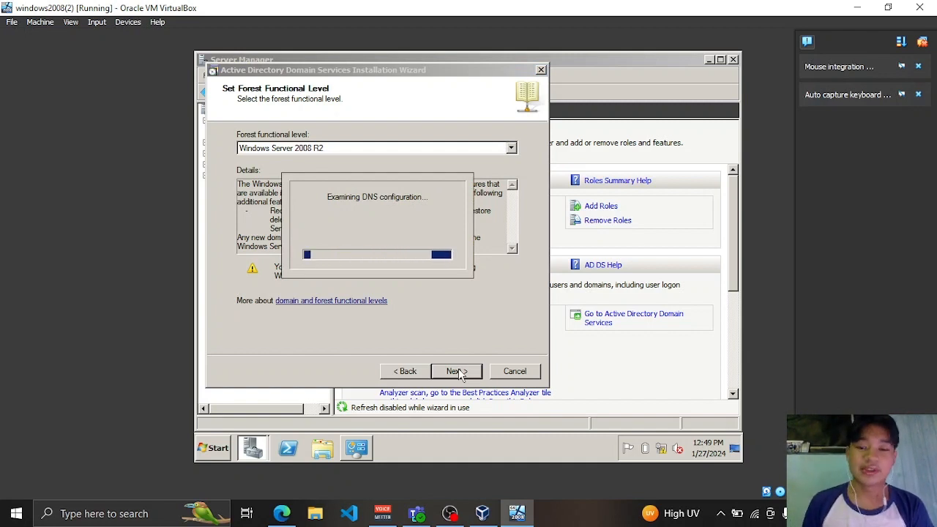
{"action": "mouse_move", "coordinate": [450, 513]}
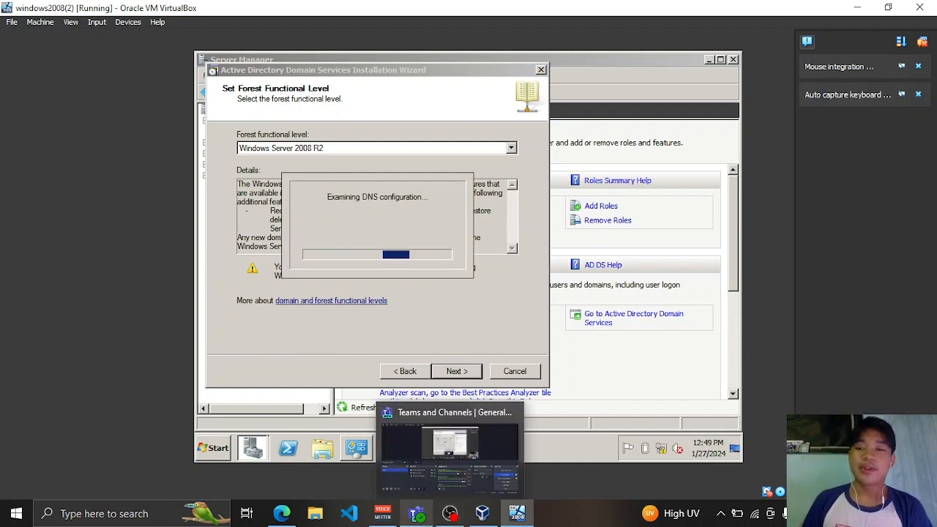
{"action": "left_click", "coordinate": [451, 515]}
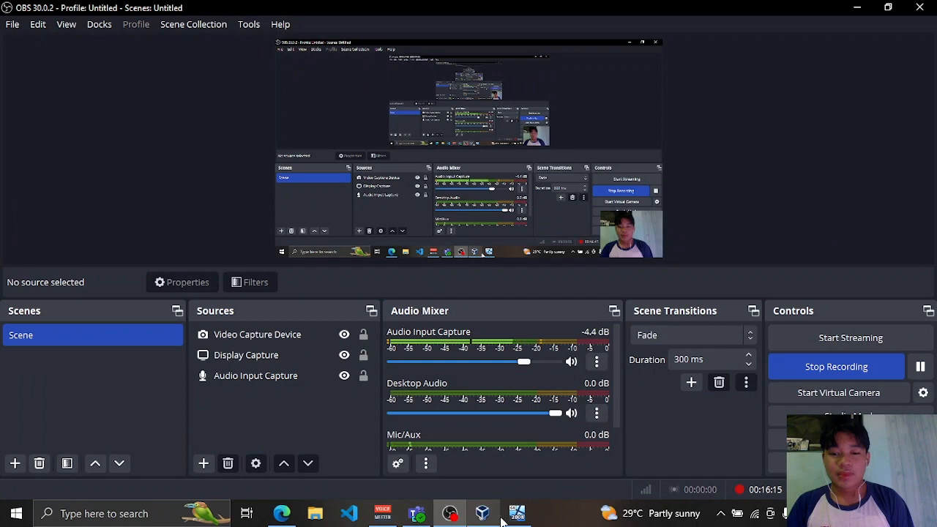
{"action": "left_click", "coordinate": [517, 513]}
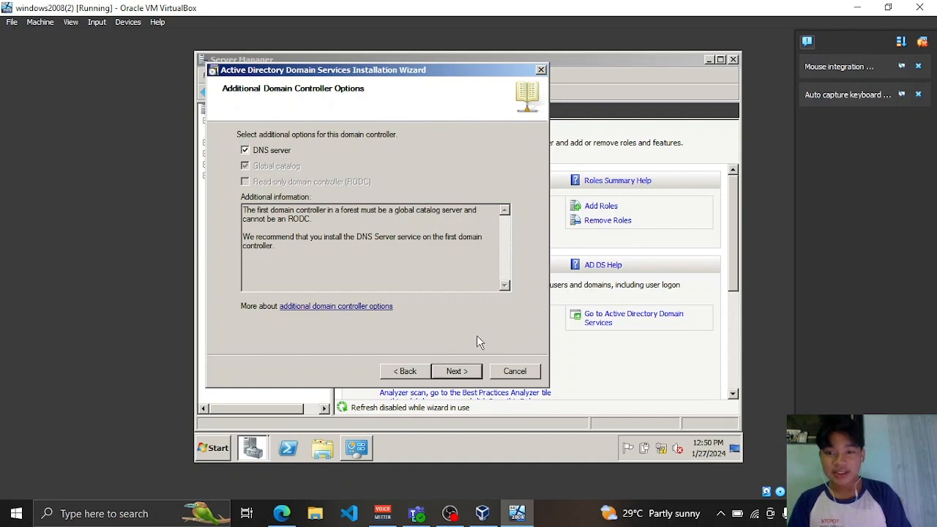
- Keep DNS server and Global catalog selected and accept the DNS delegation warning
{"action": "left_click", "coordinate": [456, 372]}
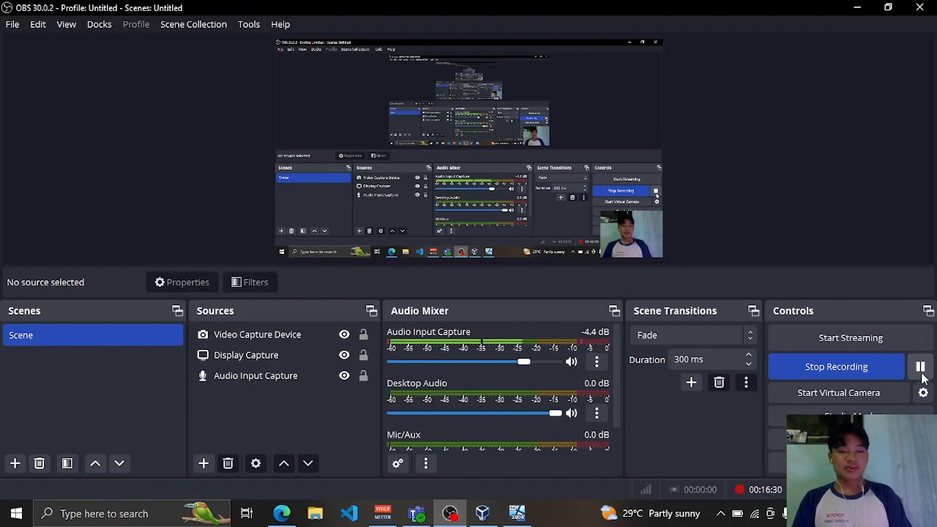
{"action": "left_click", "coordinate": [516, 513]}
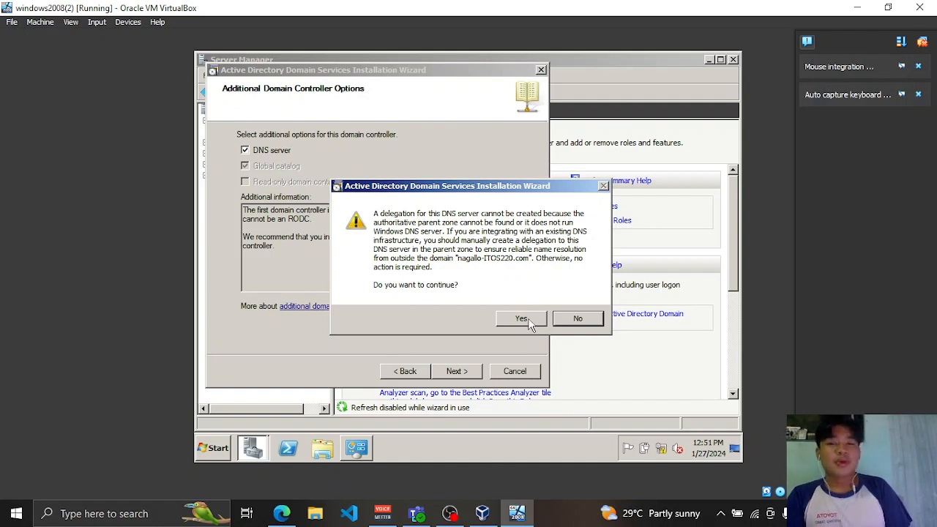
{"action": "left_click", "coordinate": [529, 324]}
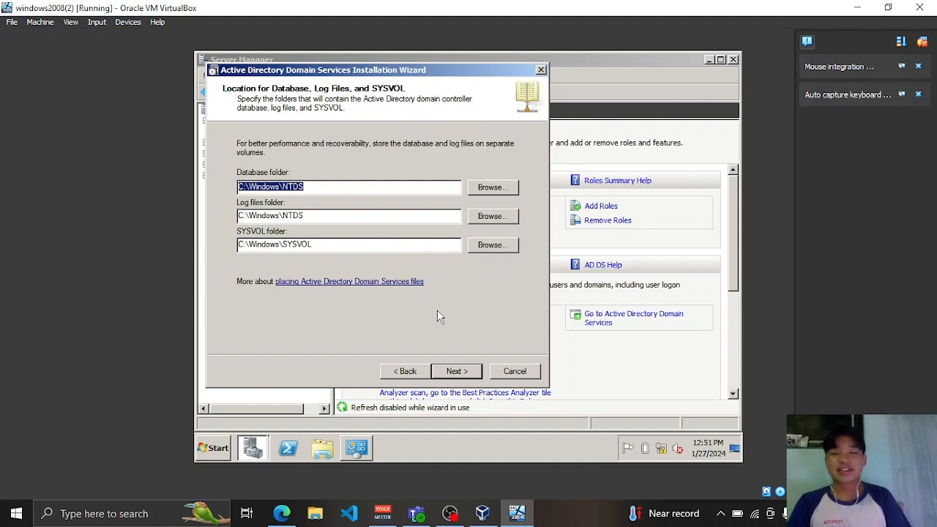
- Keep the default C:\Windows folders and enter and confirm a Restore Mode administrator password
{"action": "left_click", "coordinate": [457, 371]}
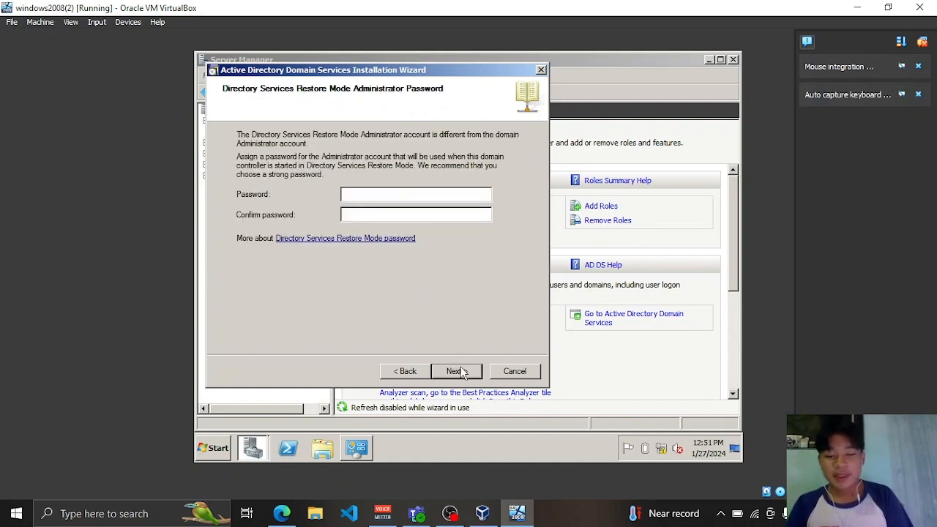
{"action": "type", "text": "P"}
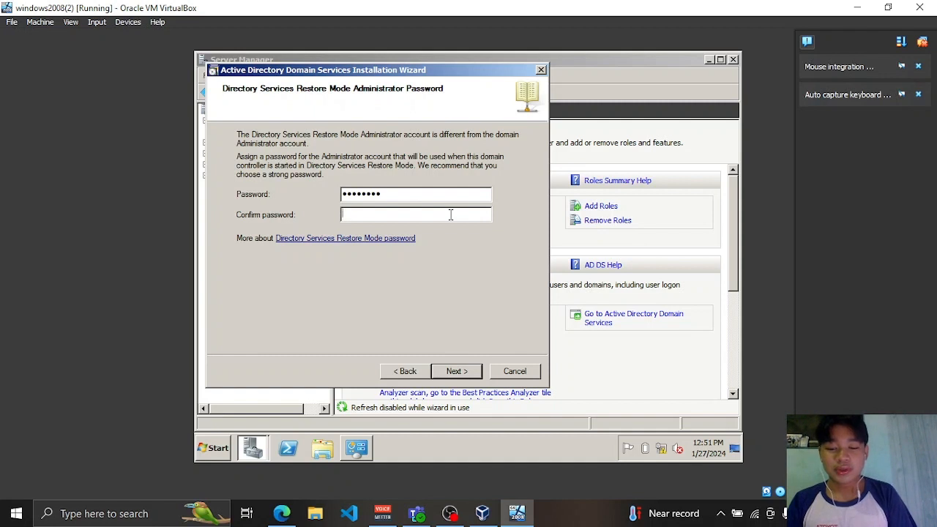
{"action": "type", "text": "P@ss"}
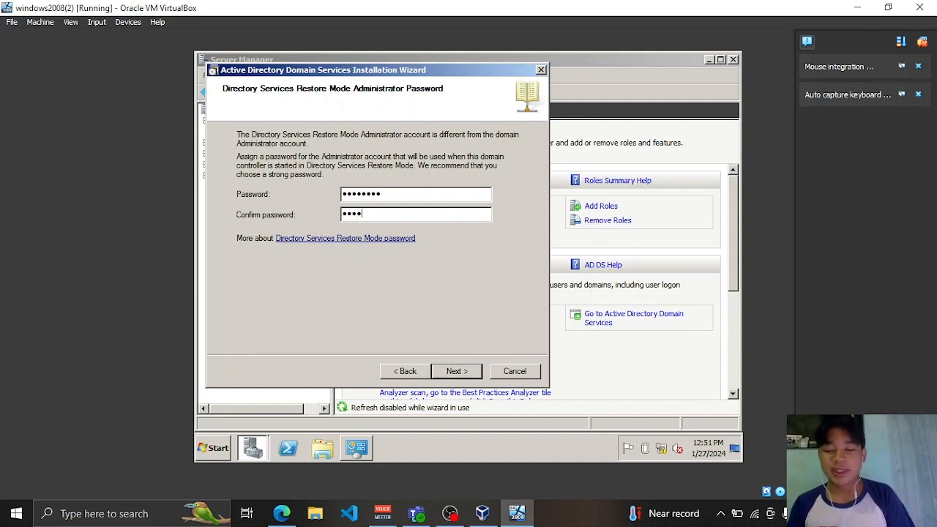
{"action": "type", "text": "w0r"}
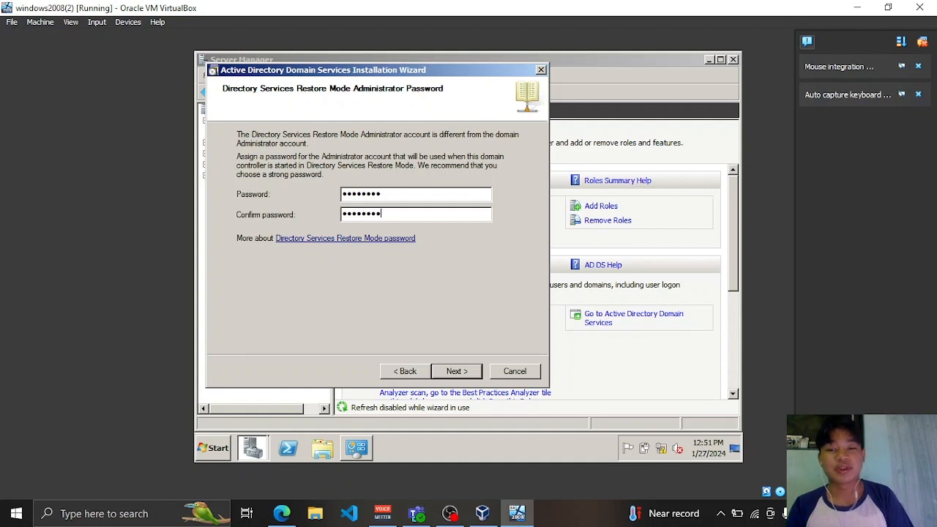
{"action": "left_click", "coordinate": [469, 372]}
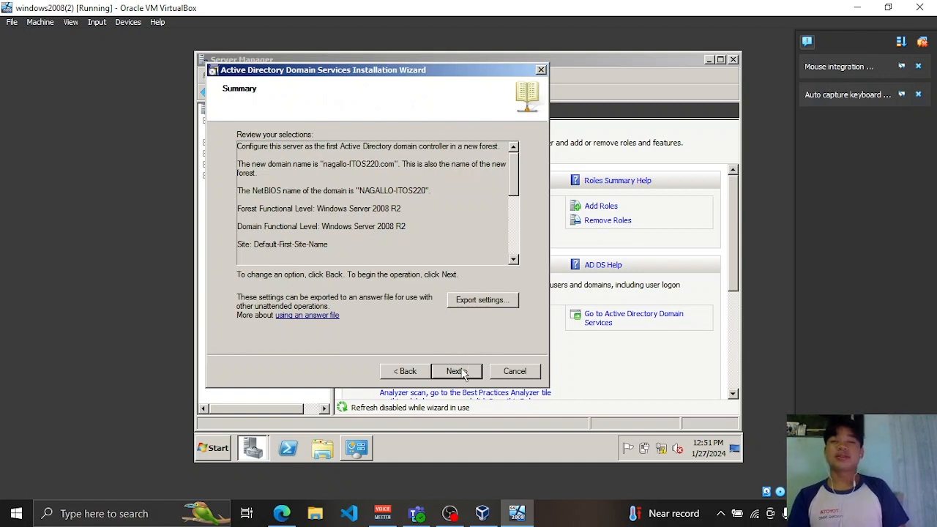
- Configure AD DS for nagallo-ITOS220.com, finish the wizard, and choose Restart Now
{"action": "left_click", "coordinate": [455, 372]}
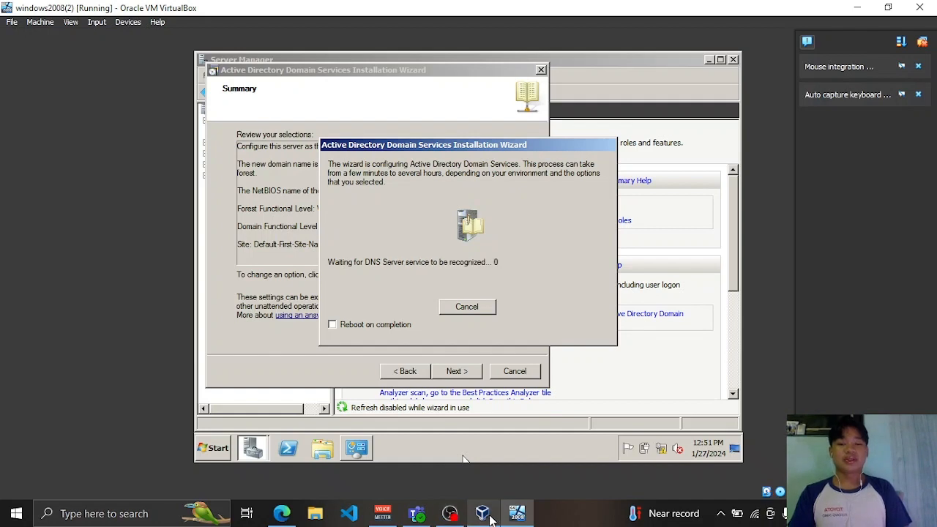
{"action": "left_click", "coordinate": [450, 513]}
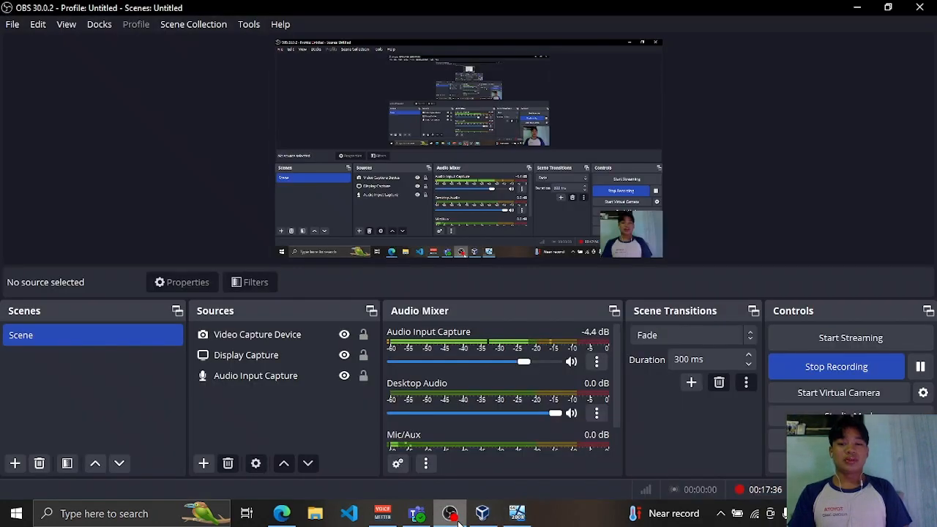
{"action": "left_click", "coordinate": [920, 367]}
{"action": "left_click", "coordinate": [920, 367]}
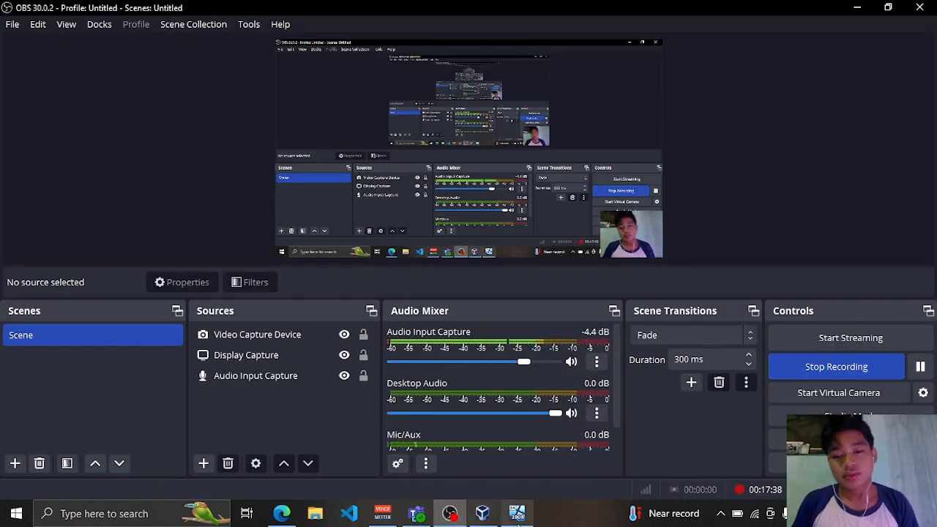
{"action": "left_click", "coordinate": [516, 513]}
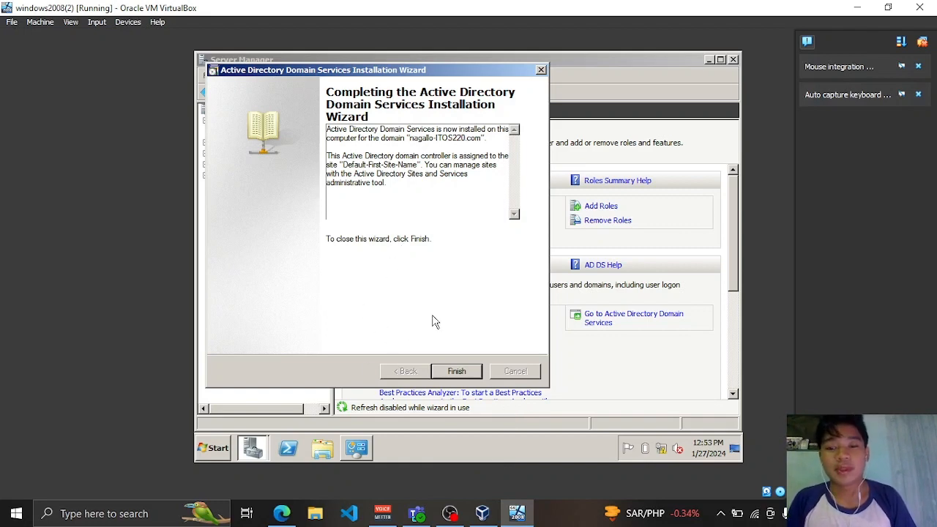
{"action": "left_click", "coordinate": [460, 374]}
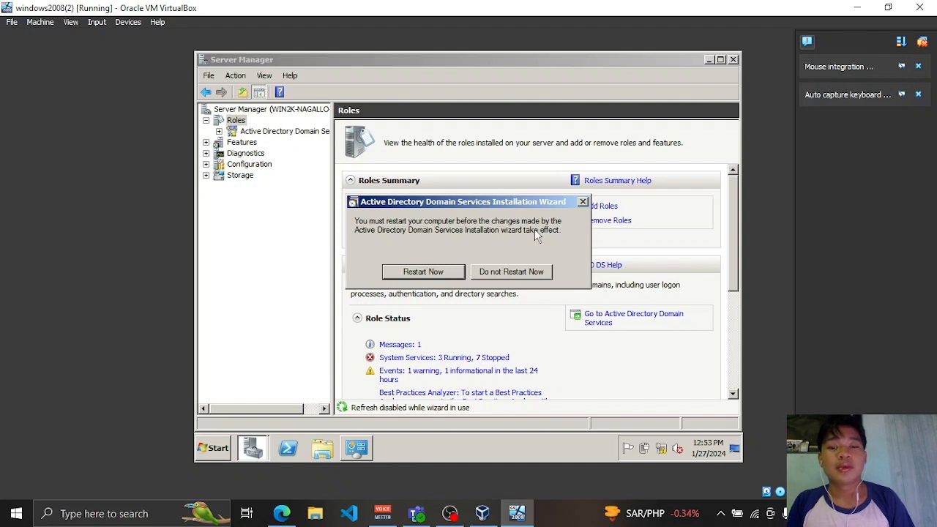
{"action": "left_click", "coordinate": [425, 274]}
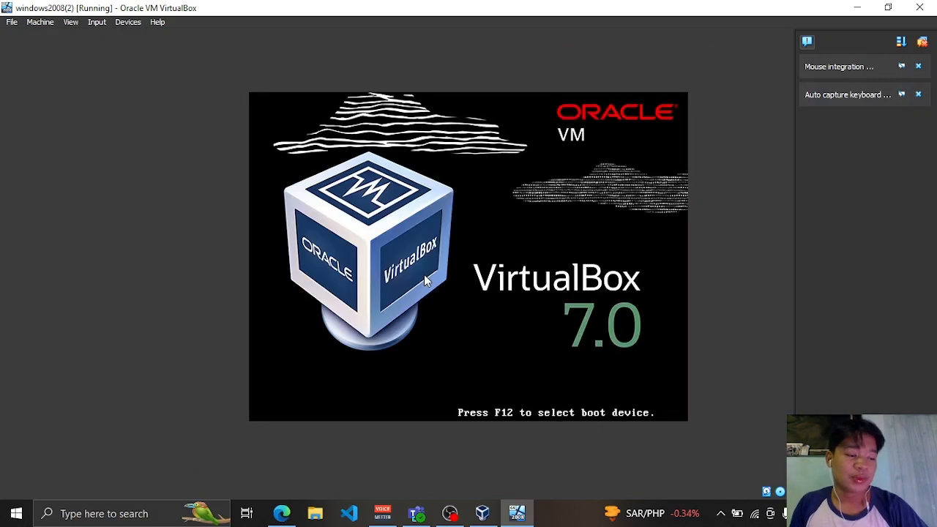
- Send Ctrl+Alt+Del and log on as Administrator with the account password
{"action": "left_click", "coordinate": [450, 514]}
{"action": "left_click", "coordinate": [920, 366]}
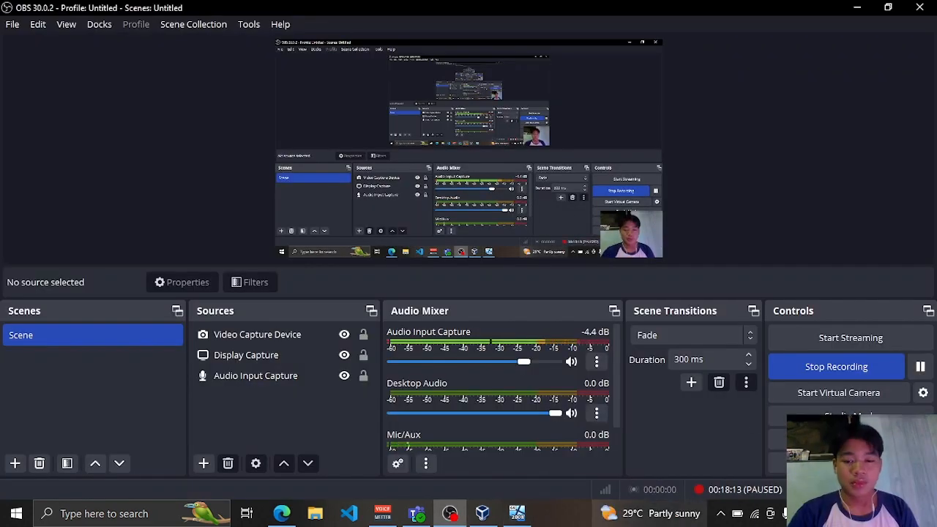
{"action": "left_click", "coordinate": [517, 513]}
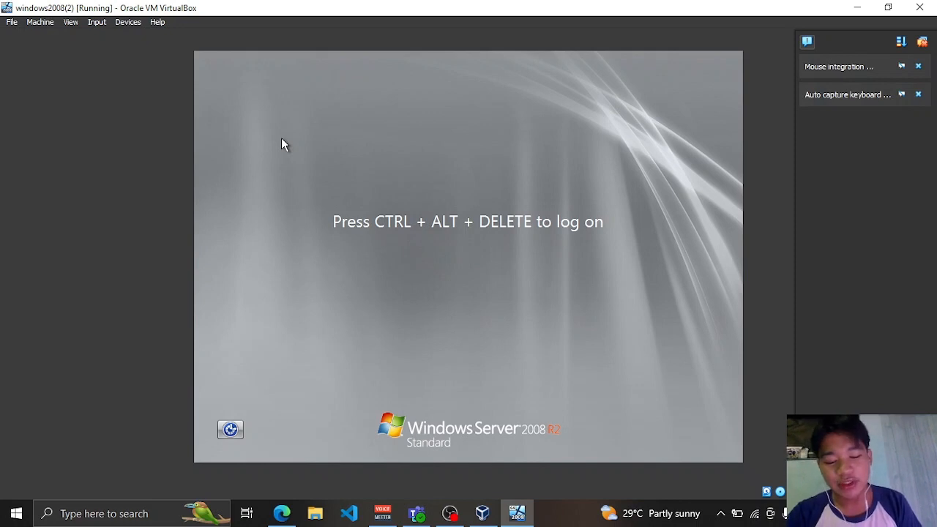
{"action": "key", "text": "ctrl+alt+Delete"}
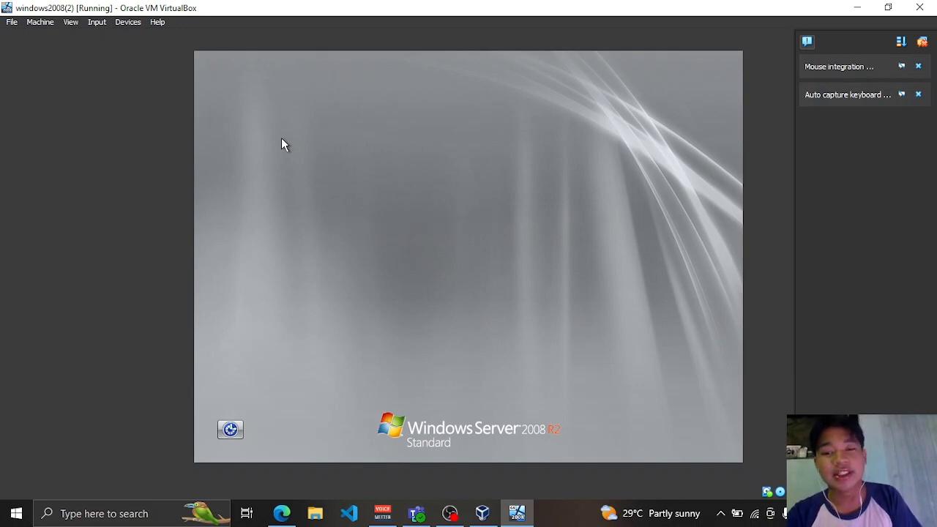
{"action": "type", "text": "****"}
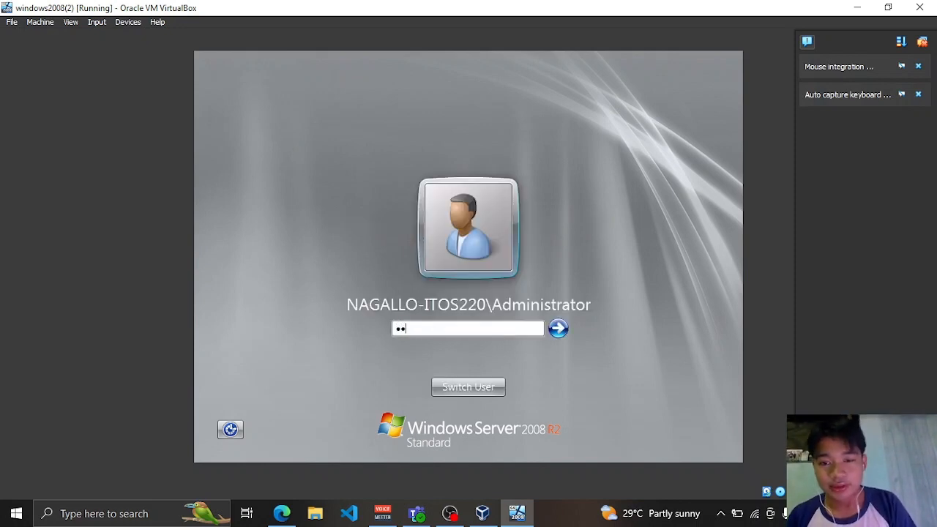
{"action": "type", "text": "***"}
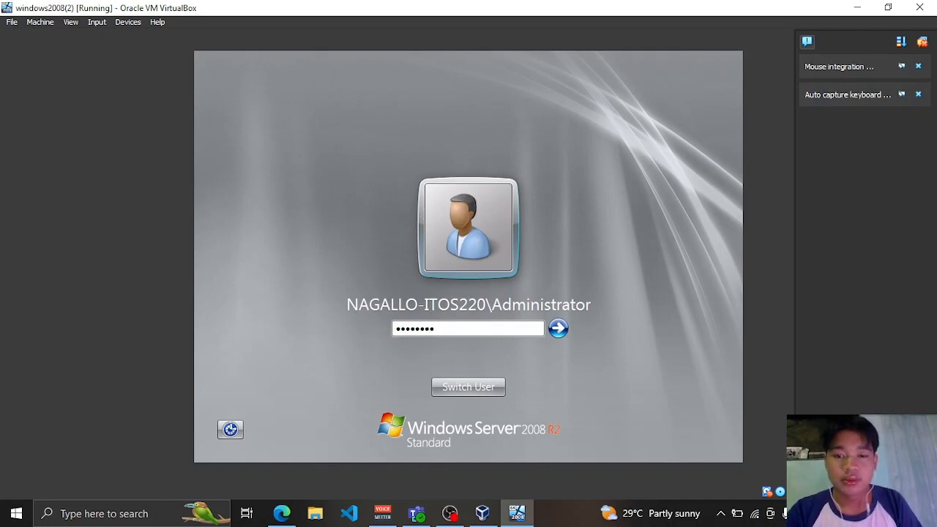
{"action": "type", "text": "*"}
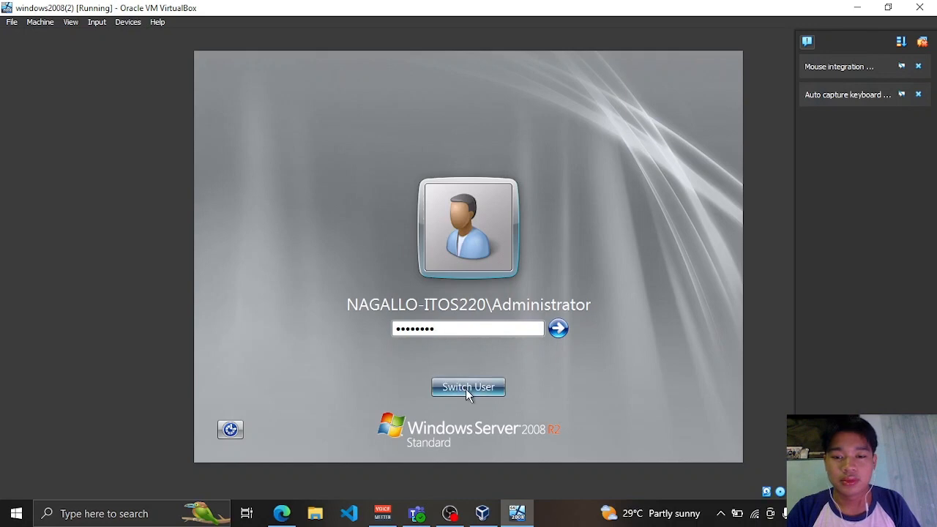
{"action": "key", "text": "Return"}
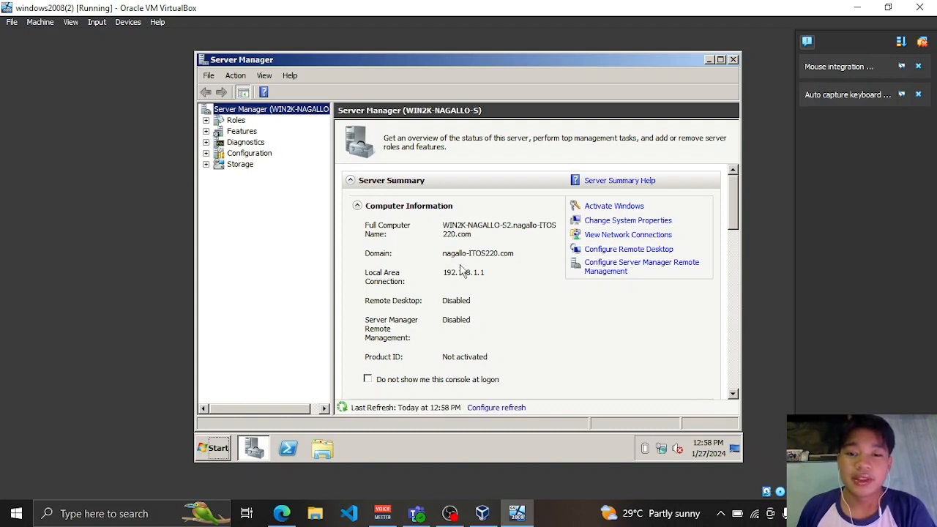
{"action": "left_click", "coordinate": [236, 121]}
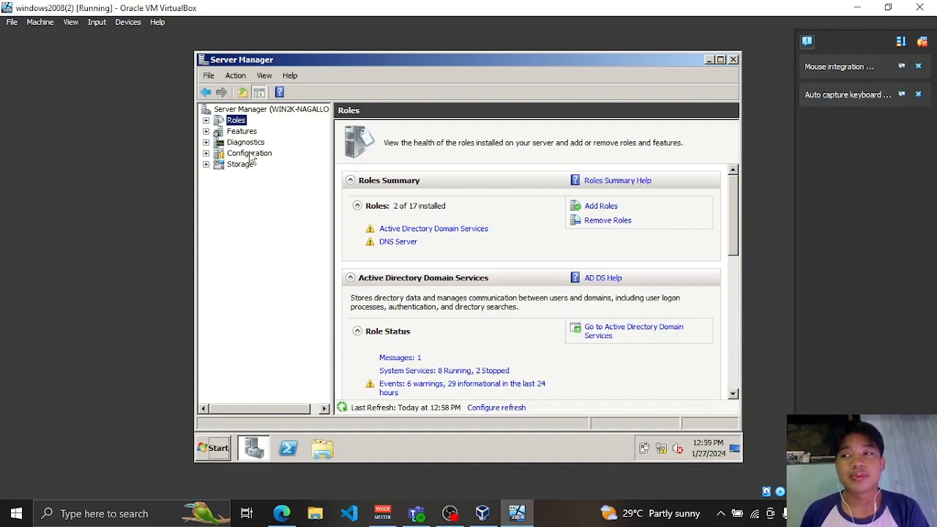
{"action": "left_click", "coordinate": [257, 112]}
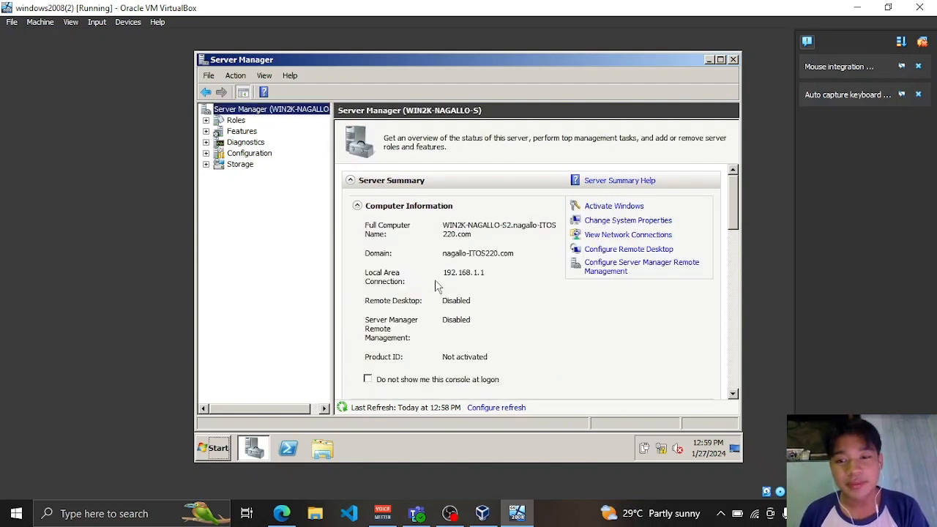